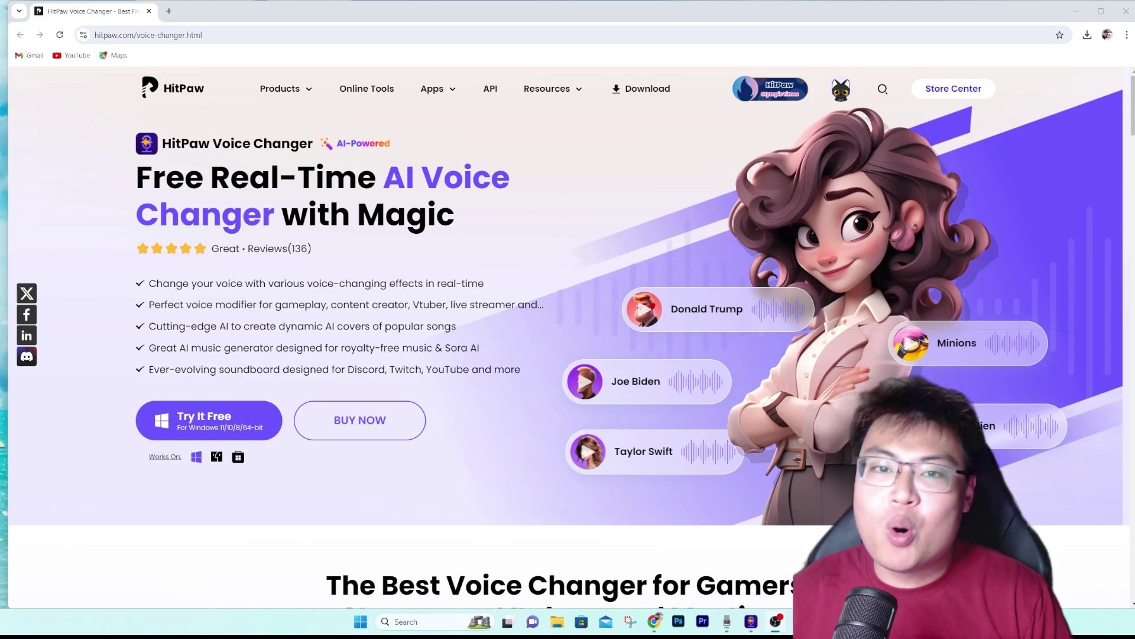
# - Scroll the HitPaw page down to the Space Marine, Yoda, Mario and CSGO game voice cards
pyautogui.scroll(-1, 566, 337)
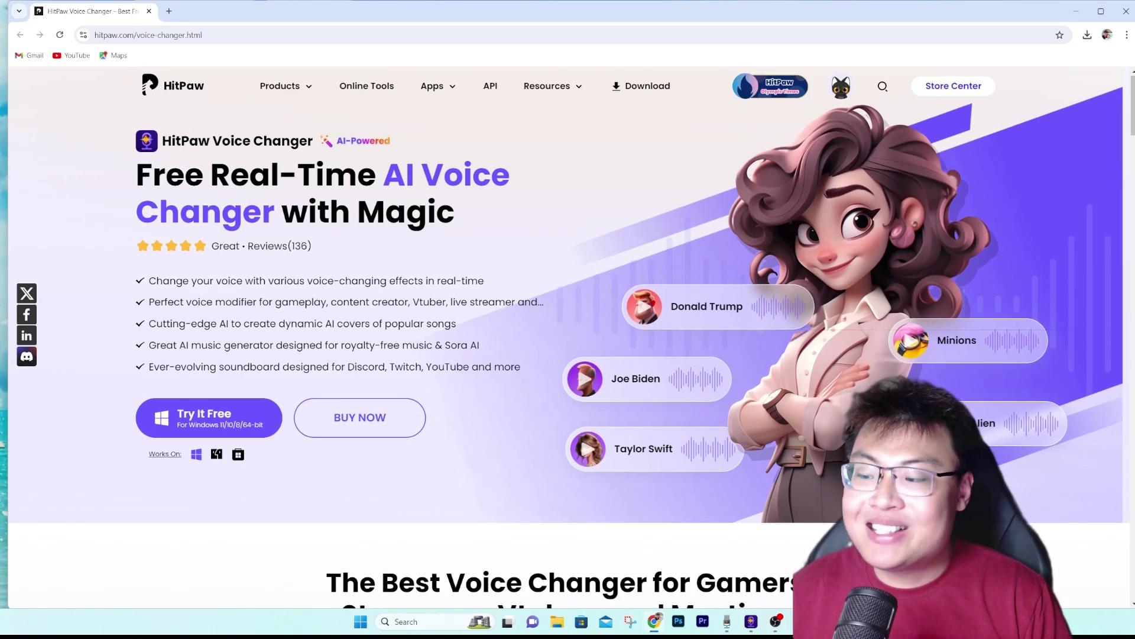
pyautogui.scroll(-1, 566, 337)
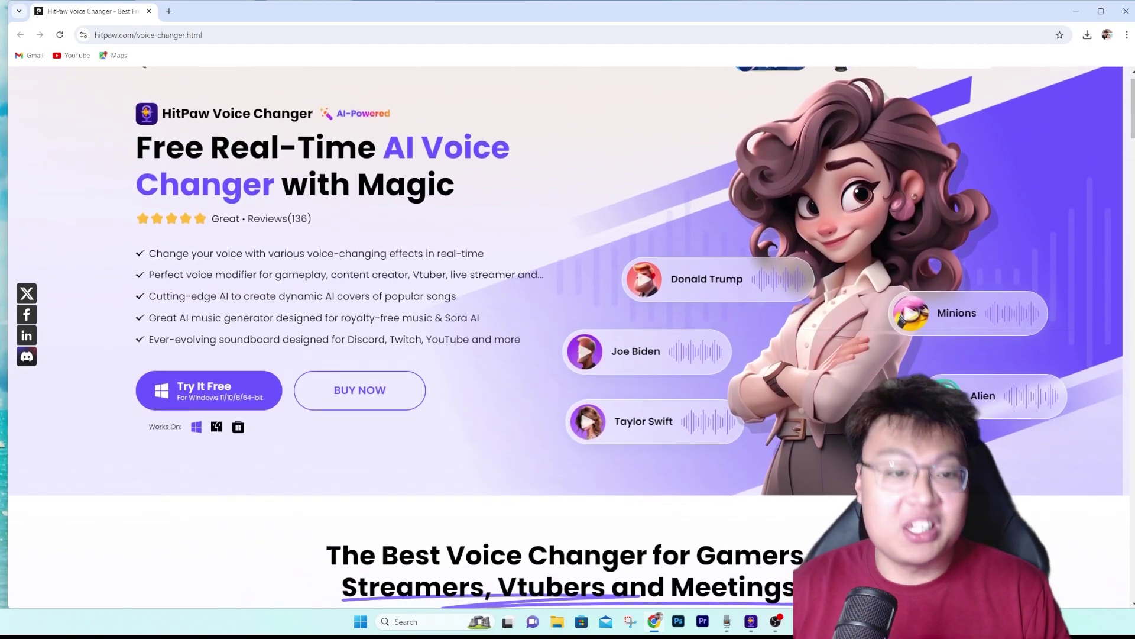
pyautogui.scroll(-1, 566, 337)
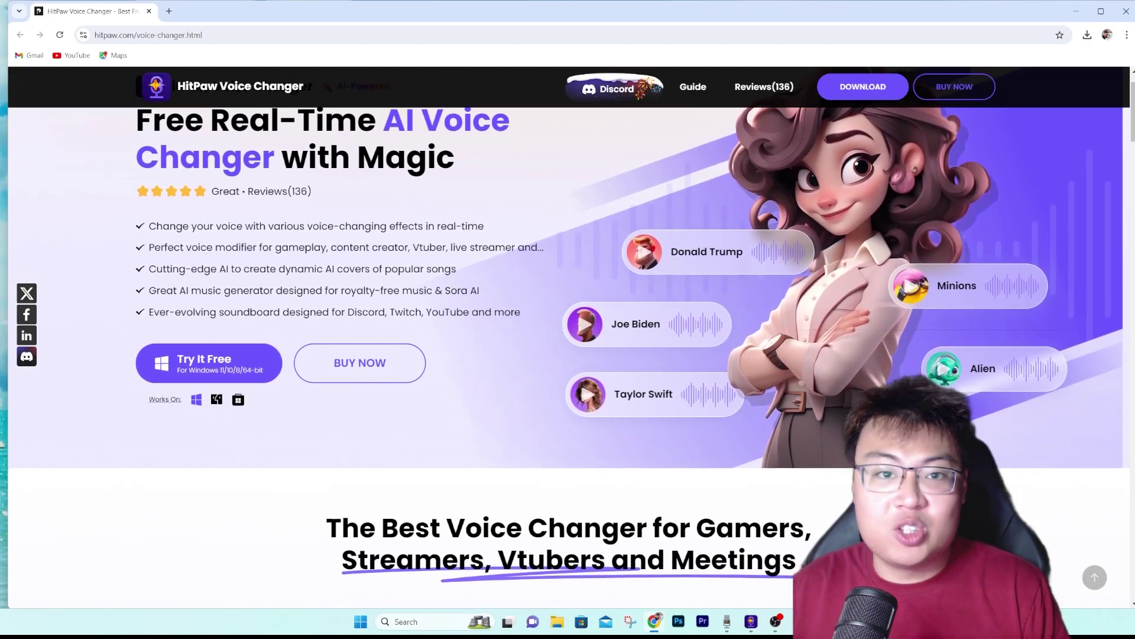
pyautogui.scroll(-1, 566, 338)
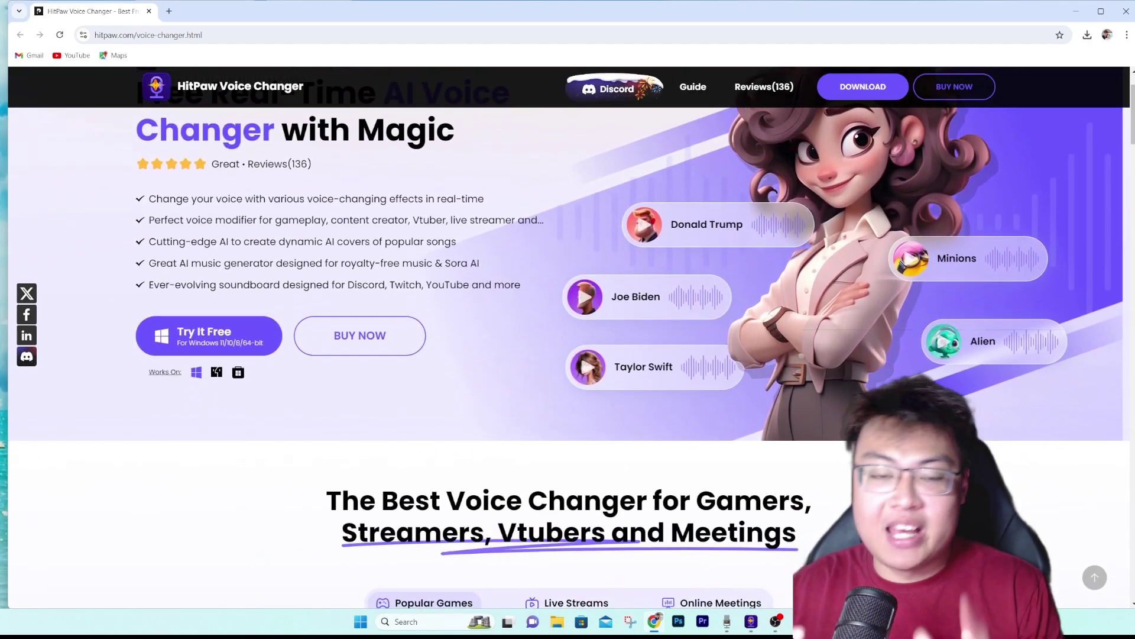
pyautogui.scroll(-1, 566, 337)
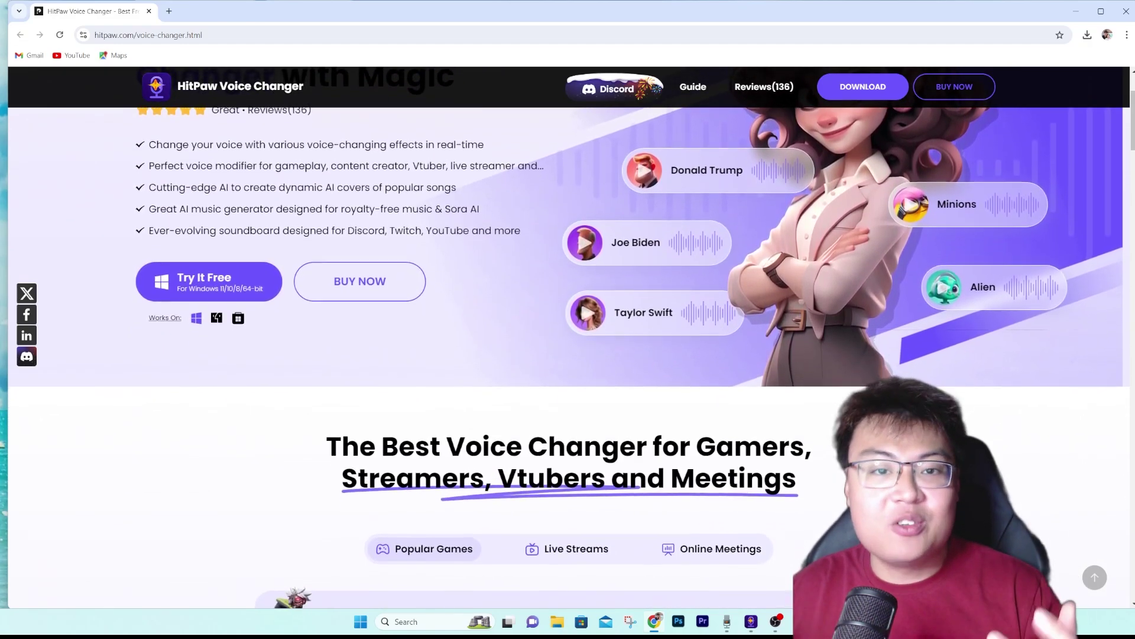
pyautogui.scroll(-1, 566, 337)
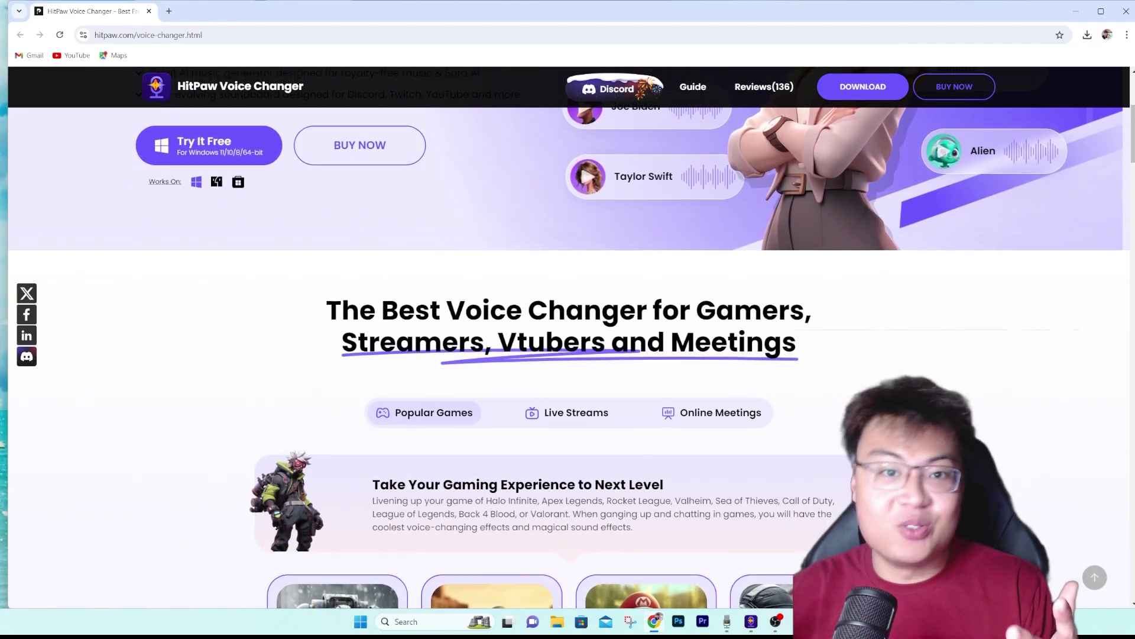
pyautogui.scroll(-1, 568, 355)
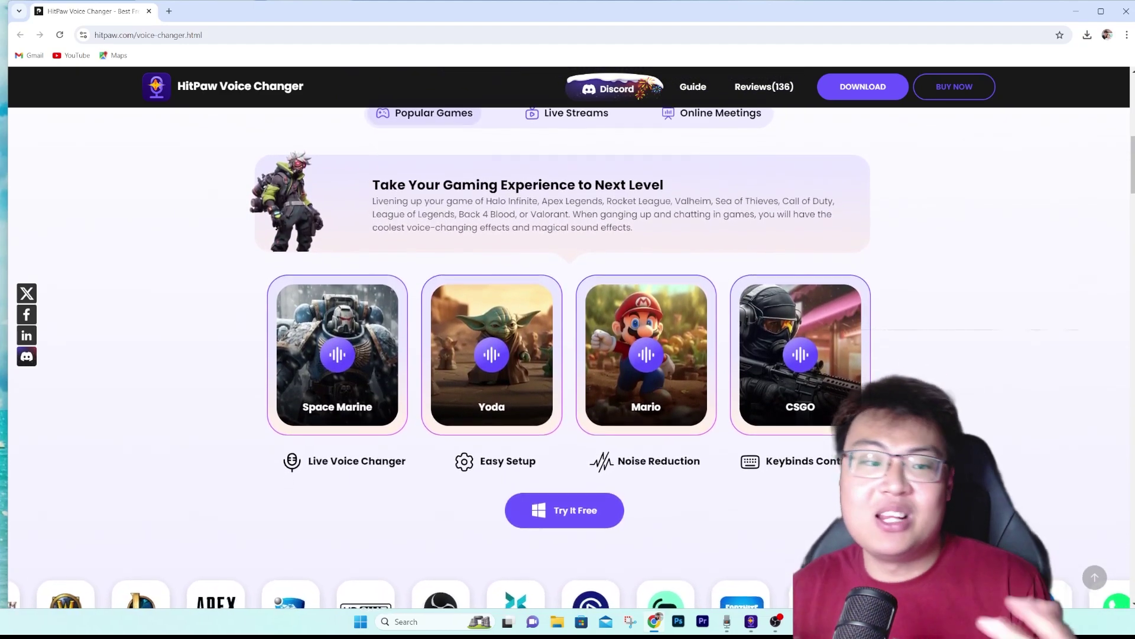
pyautogui.scroll(-1, 568, 331)
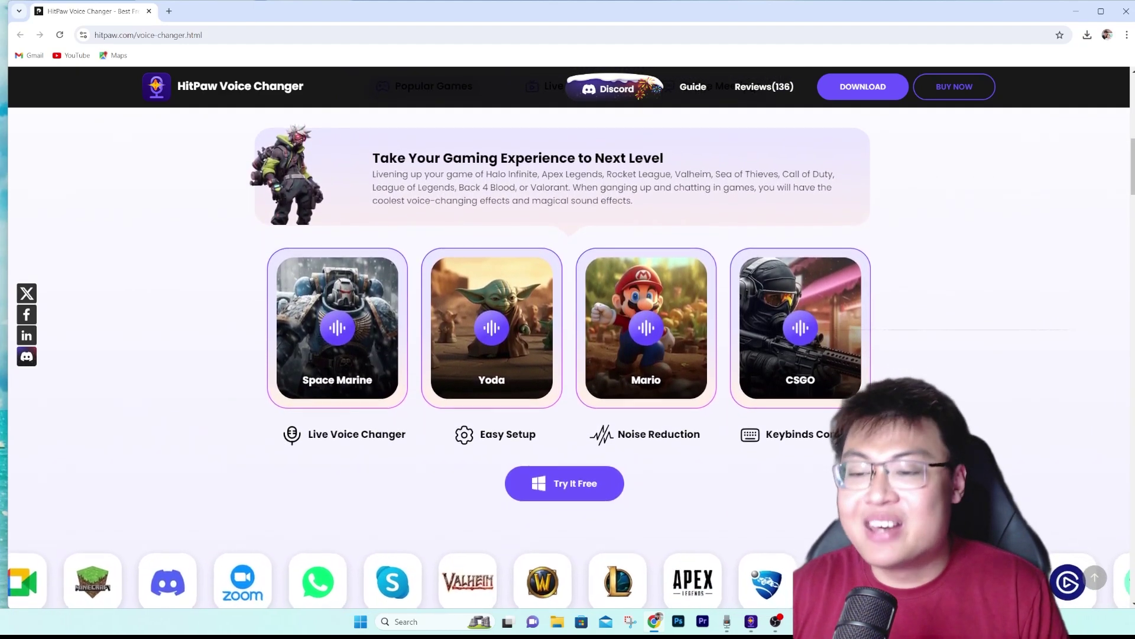
# - Scroll past the app logo carousel to the Ultimate Soundboard samples: Birds singing, Cat1, Clapping
pyautogui.scroll(-1, 568, 331)
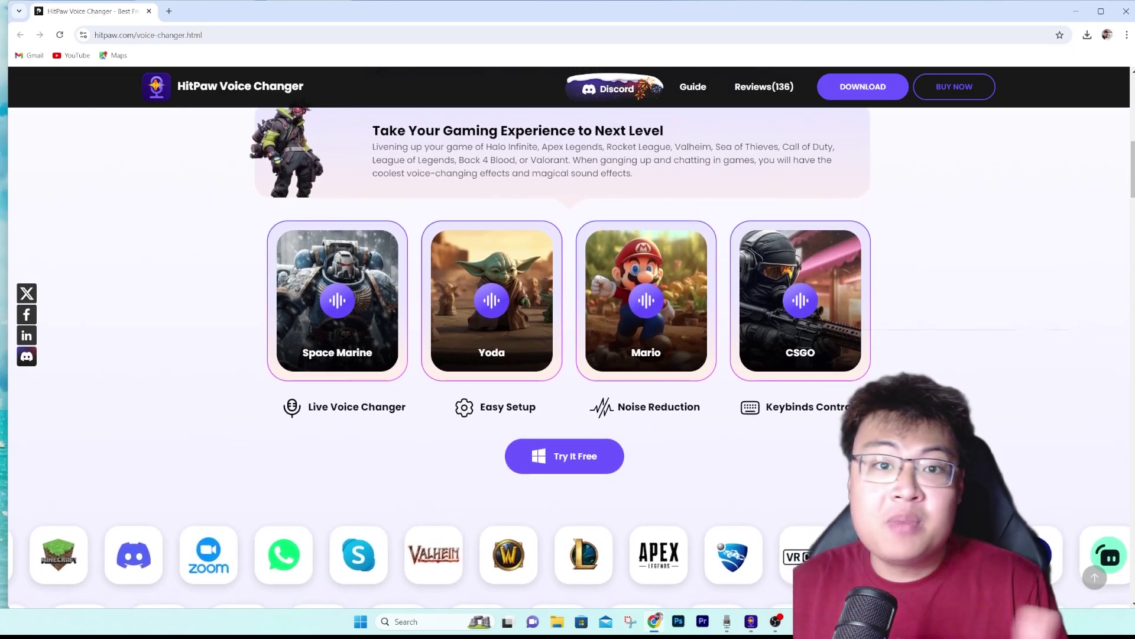
pyautogui.scroll(-1, 568, 331)
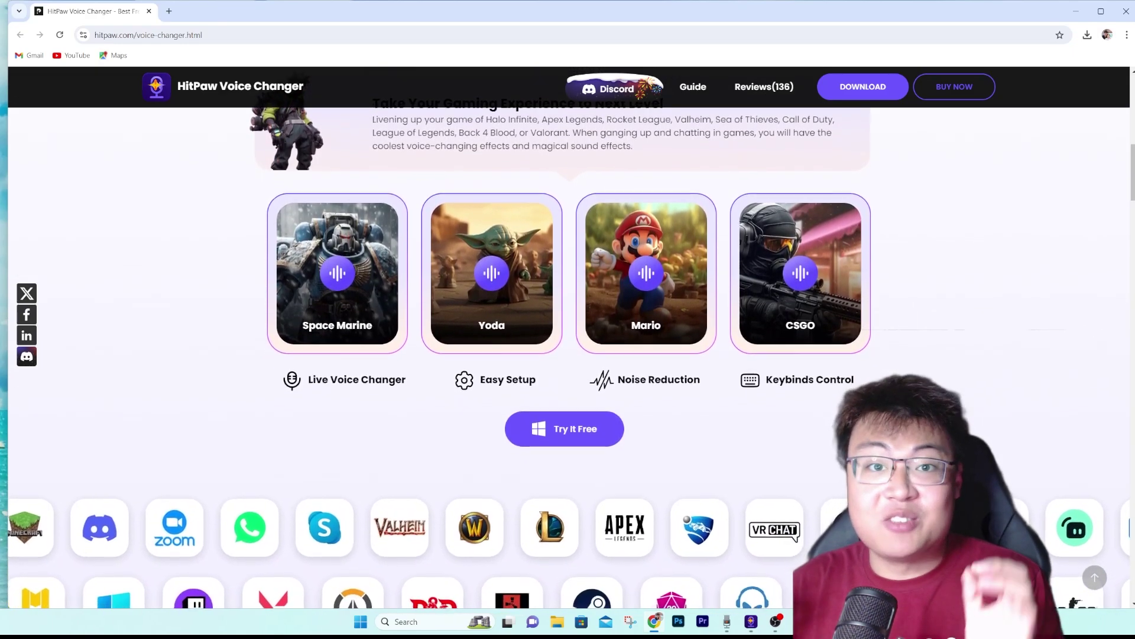
pyautogui.scroll(-1, 567, 331)
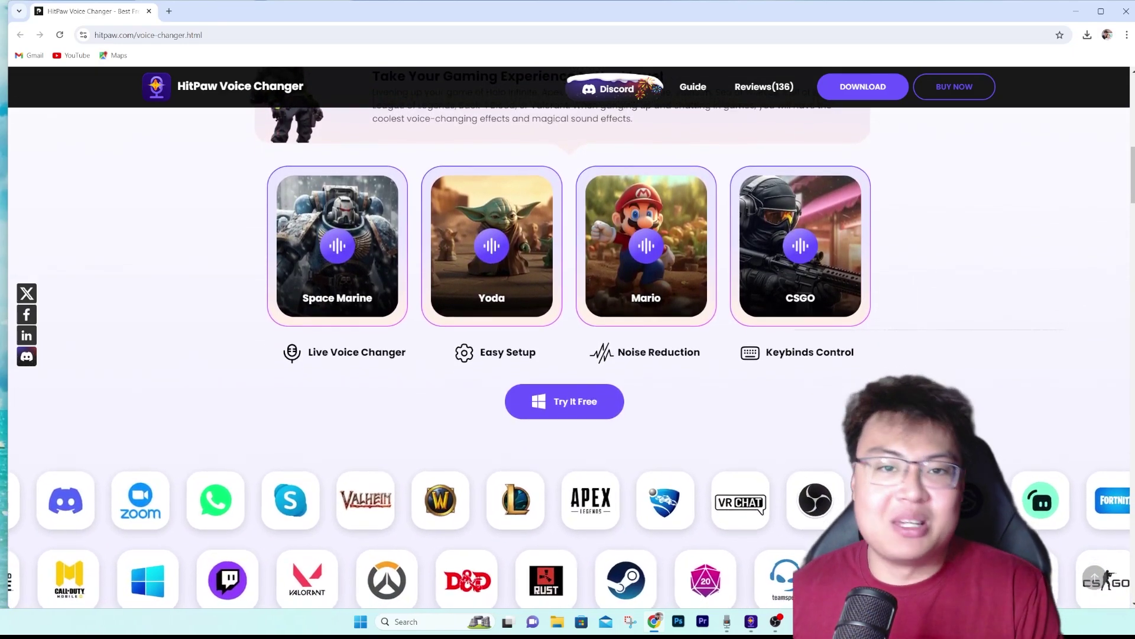
pyautogui.scroll(-1, 568, 331)
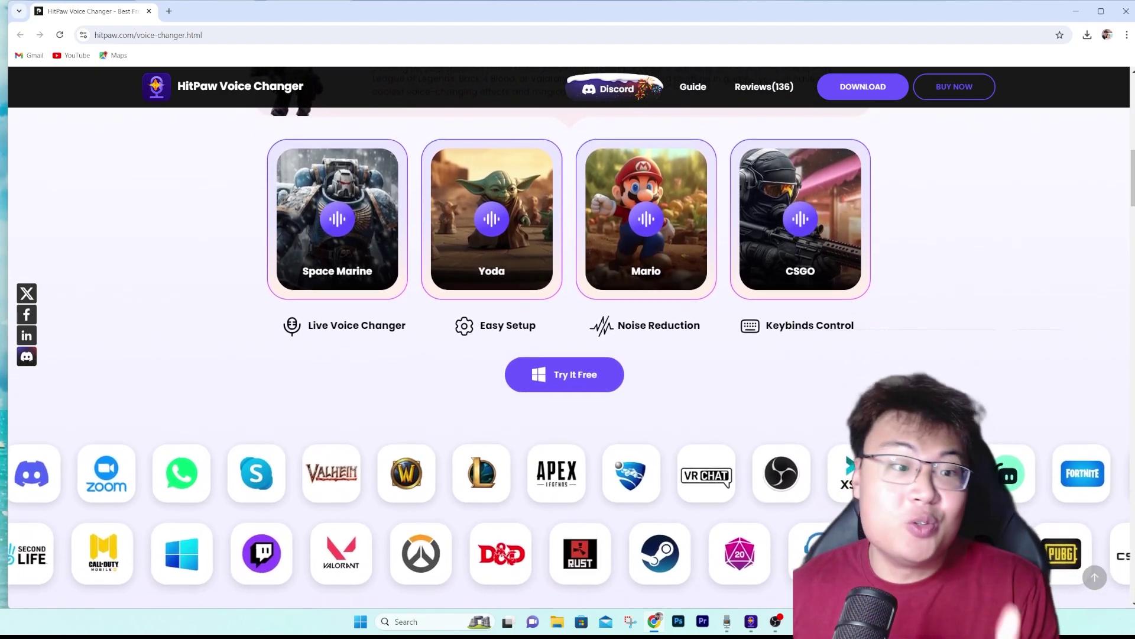
pyautogui.scroll(-1, 568, 331)
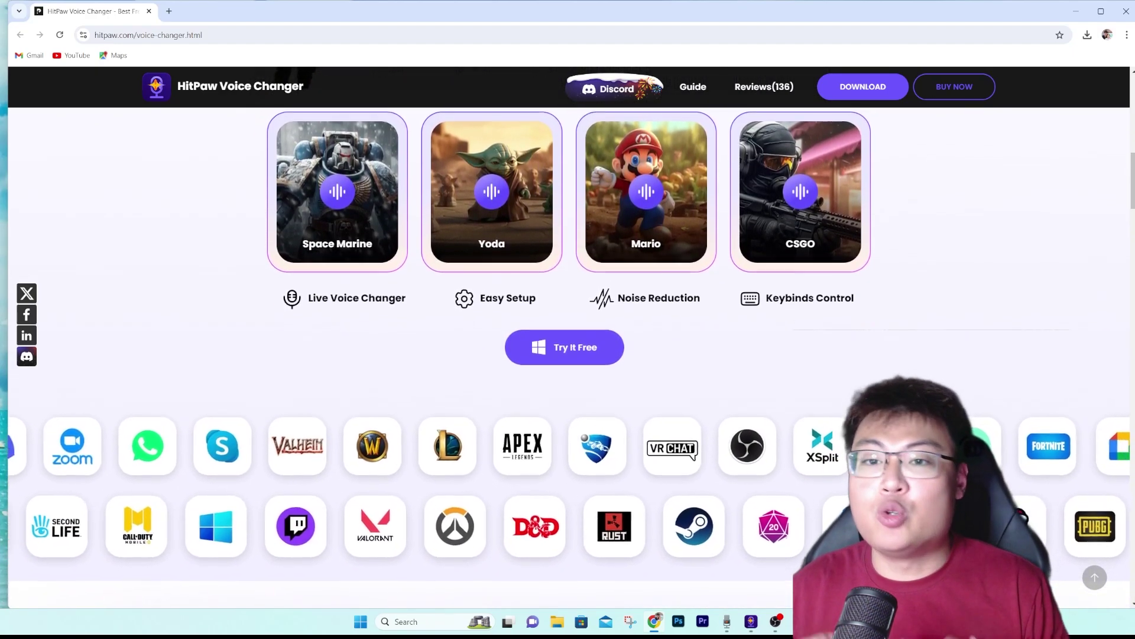
pyautogui.scroll(-1, 567, 331)
pyautogui.scroll(-1, 568, 332)
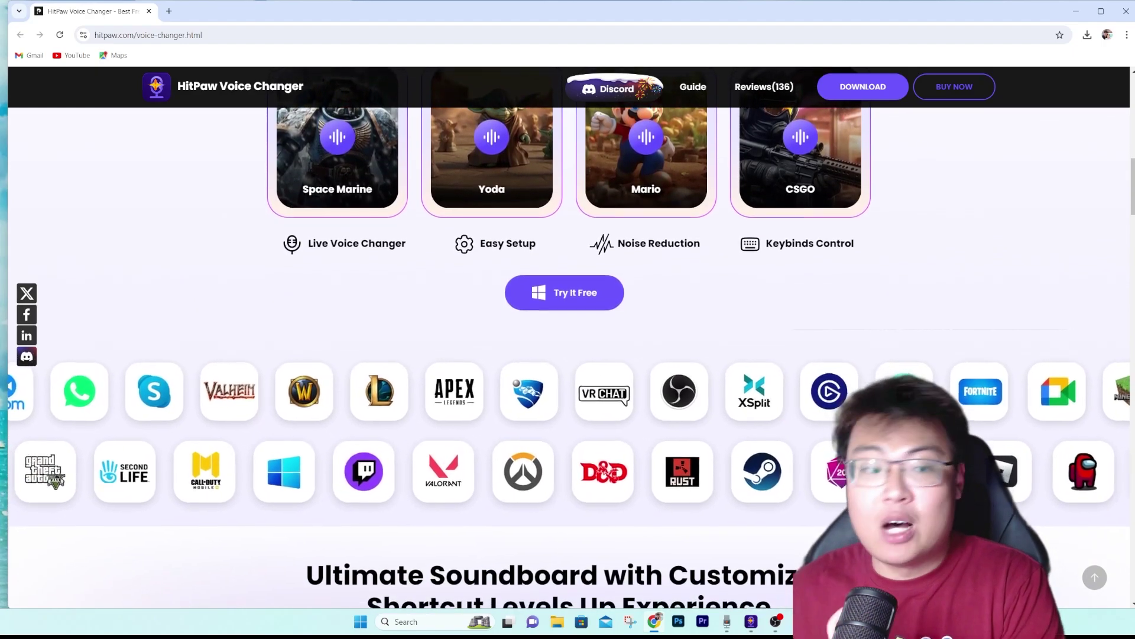
pyautogui.scroll(-1, 567, 332)
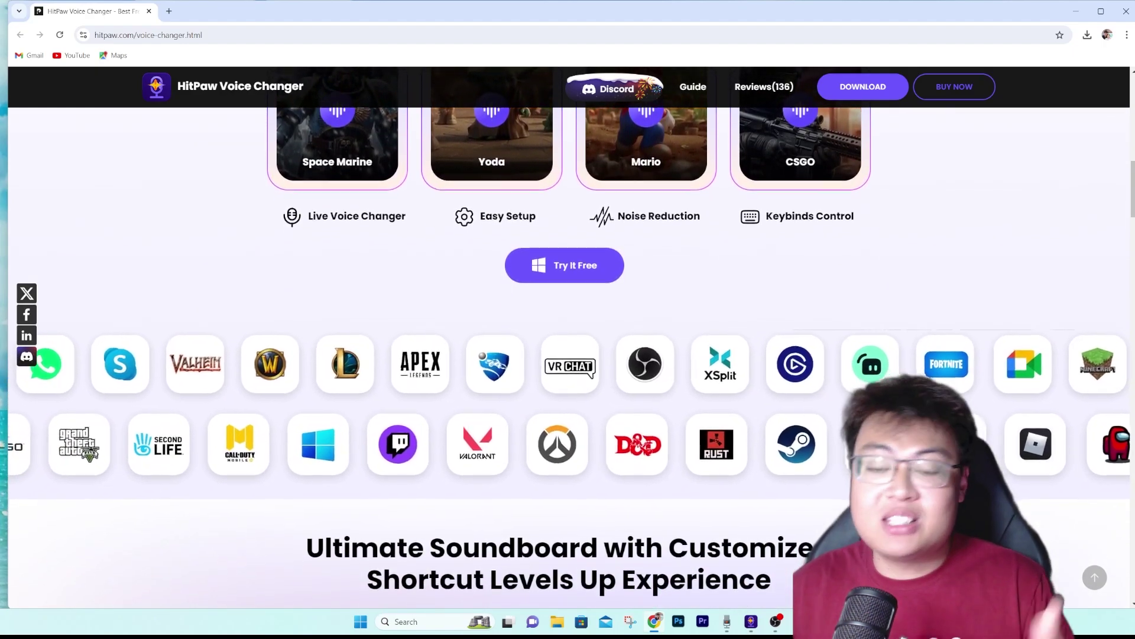
pyautogui.scroll(-1, 567, 331)
pyautogui.scroll(-1, 567, 332)
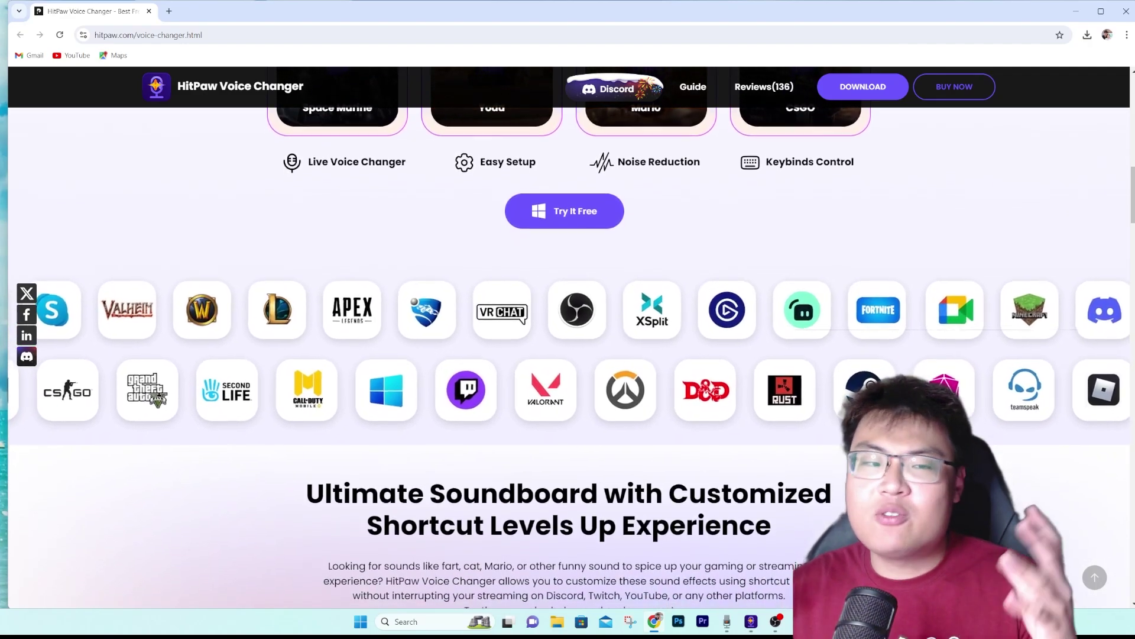
pyautogui.scroll(-1, 568, 332)
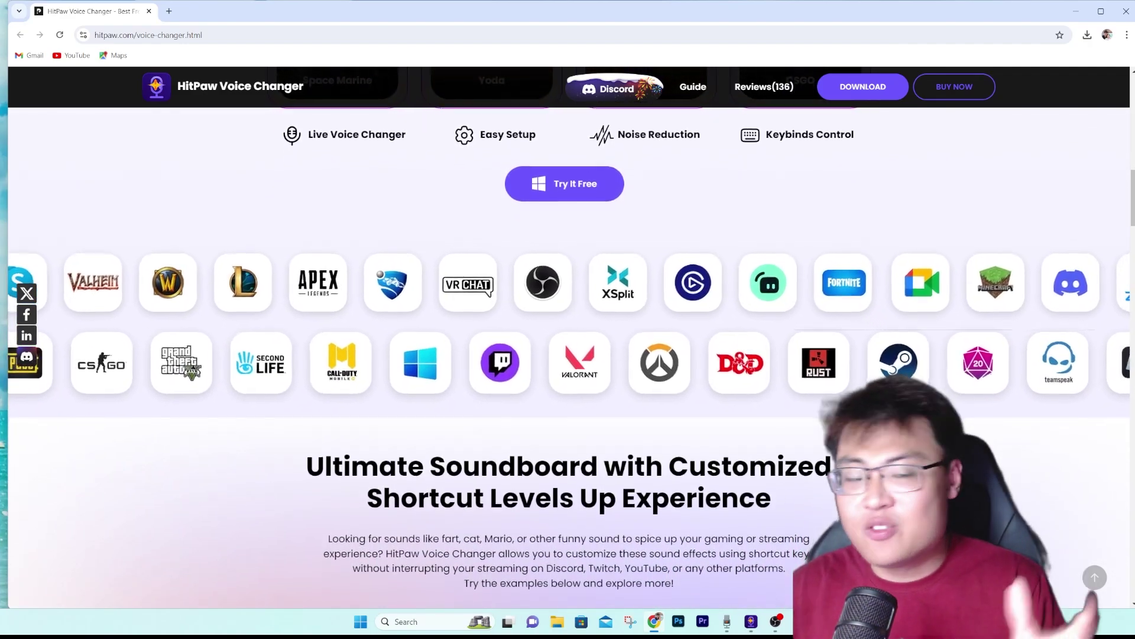
pyautogui.scroll(-1, 567, 331)
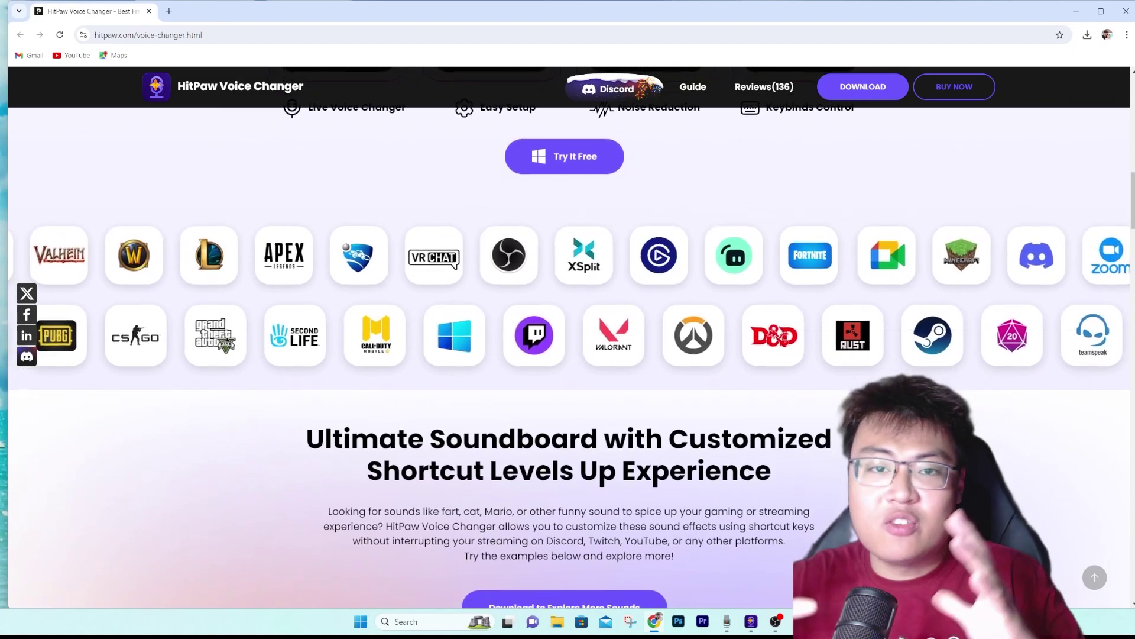
pyautogui.scroll(-1, 567, 331)
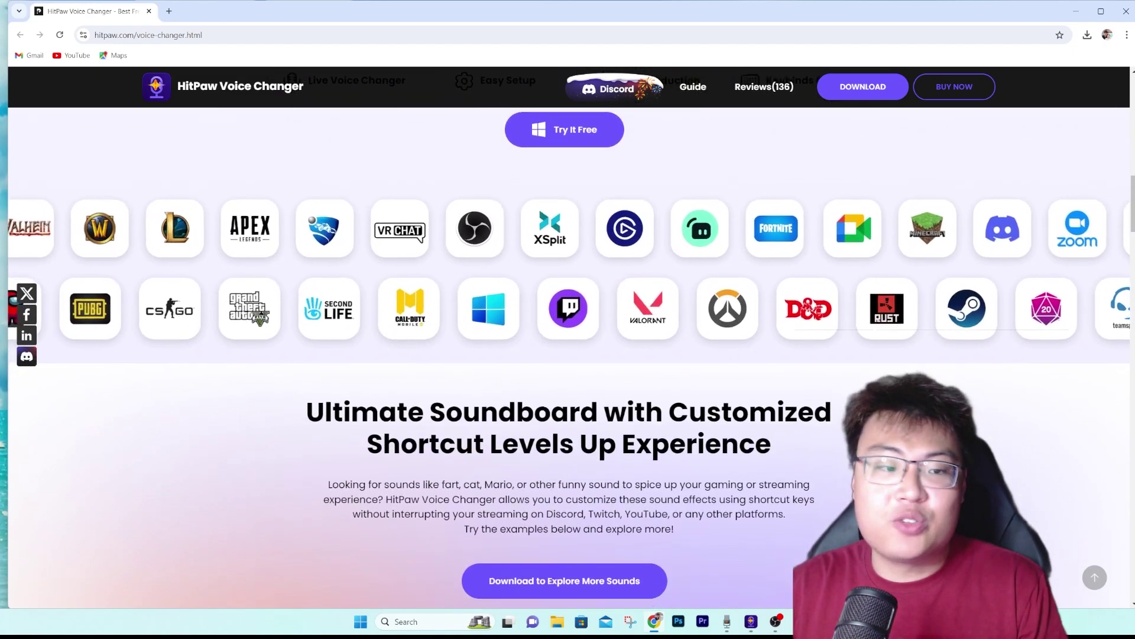
pyautogui.scroll(-1, 568, 331)
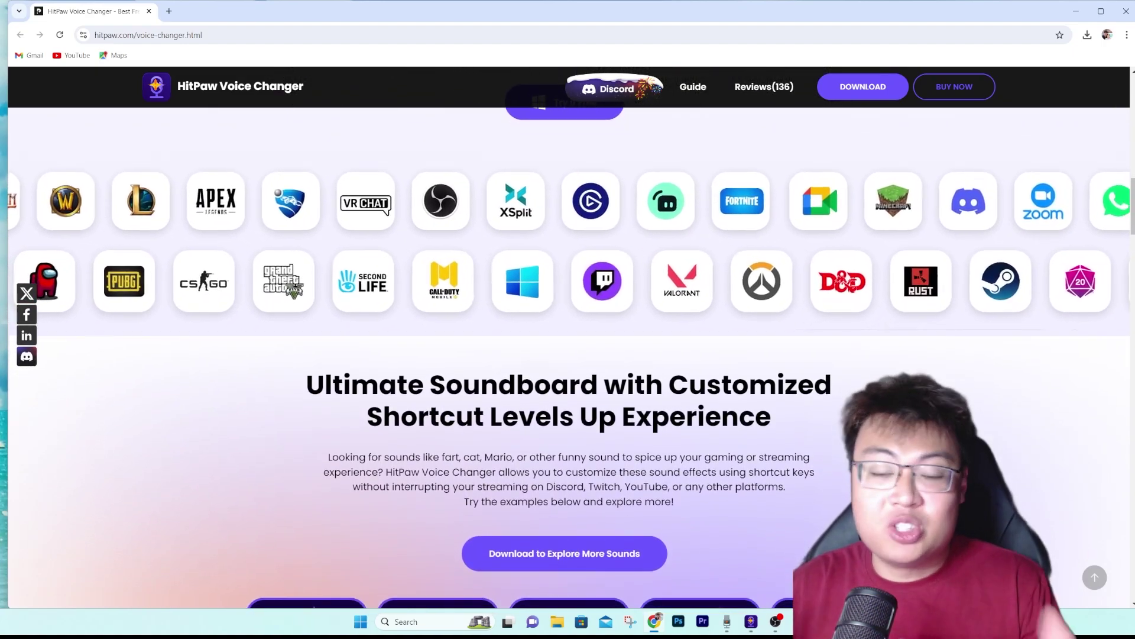
pyautogui.scroll(-1, 568, 331)
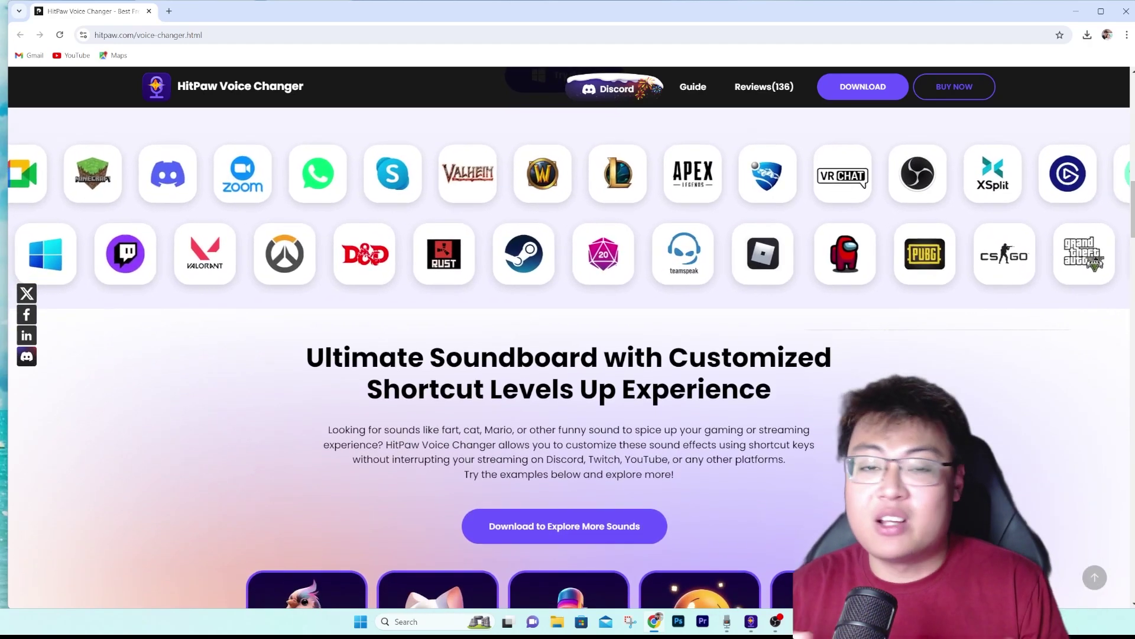
pyautogui.scroll(-1, 568, 332)
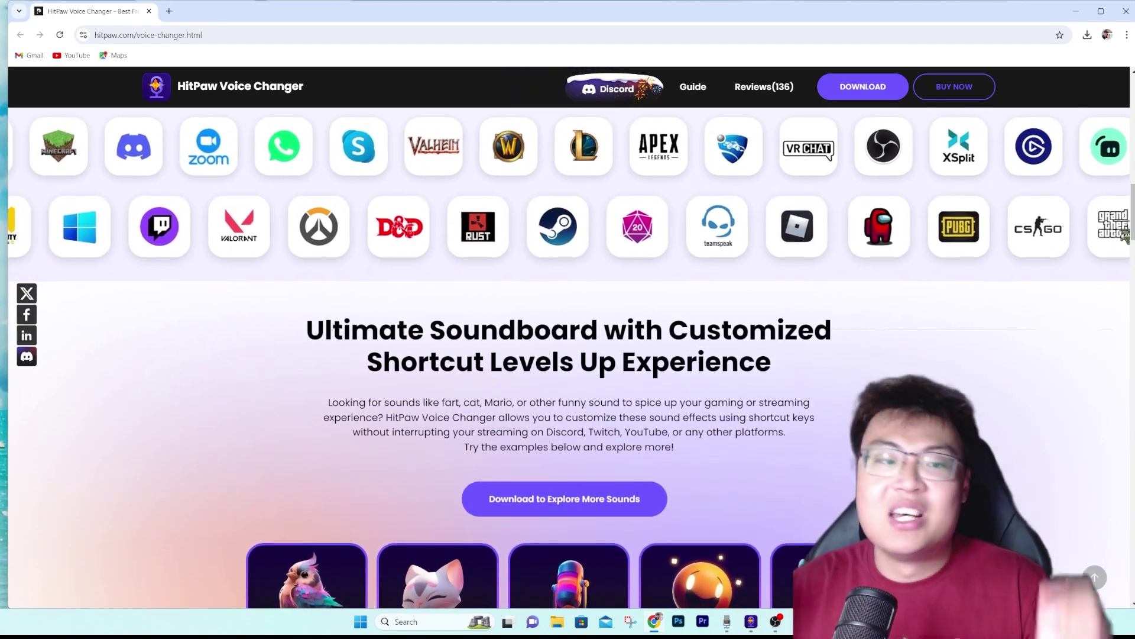
pyautogui.scroll(-1, 568, 331)
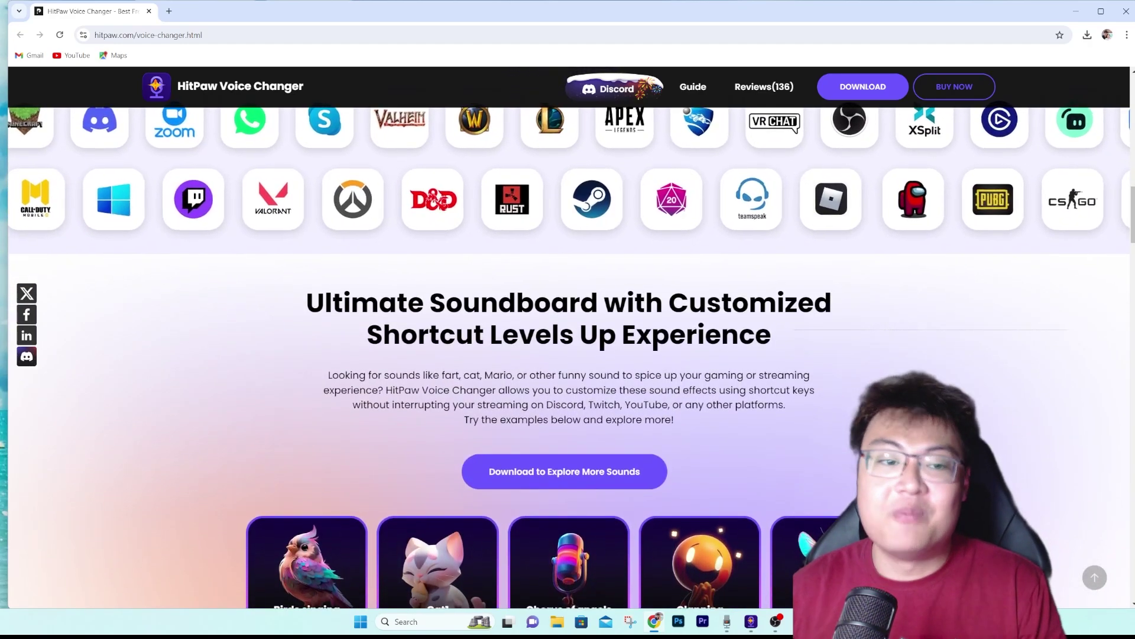
pyautogui.scroll(-1, 568, 331)
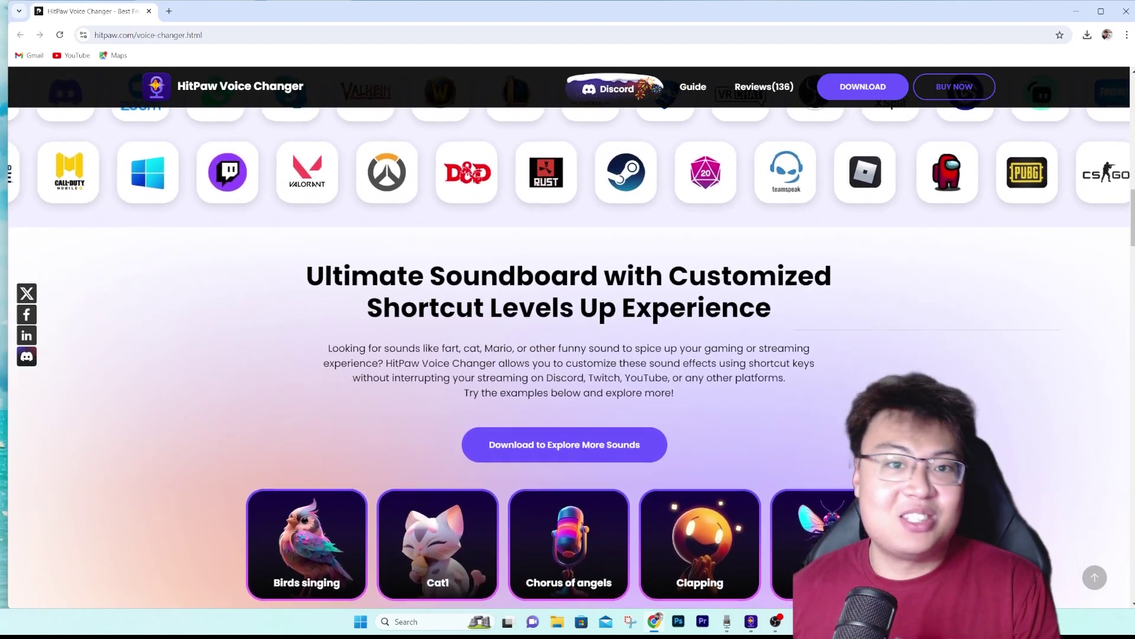
pyautogui.scroll(-1, 568, 331)
pyautogui.scroll(-1, 568, 331)
pyautogui.scroll(-1, 568, 332)
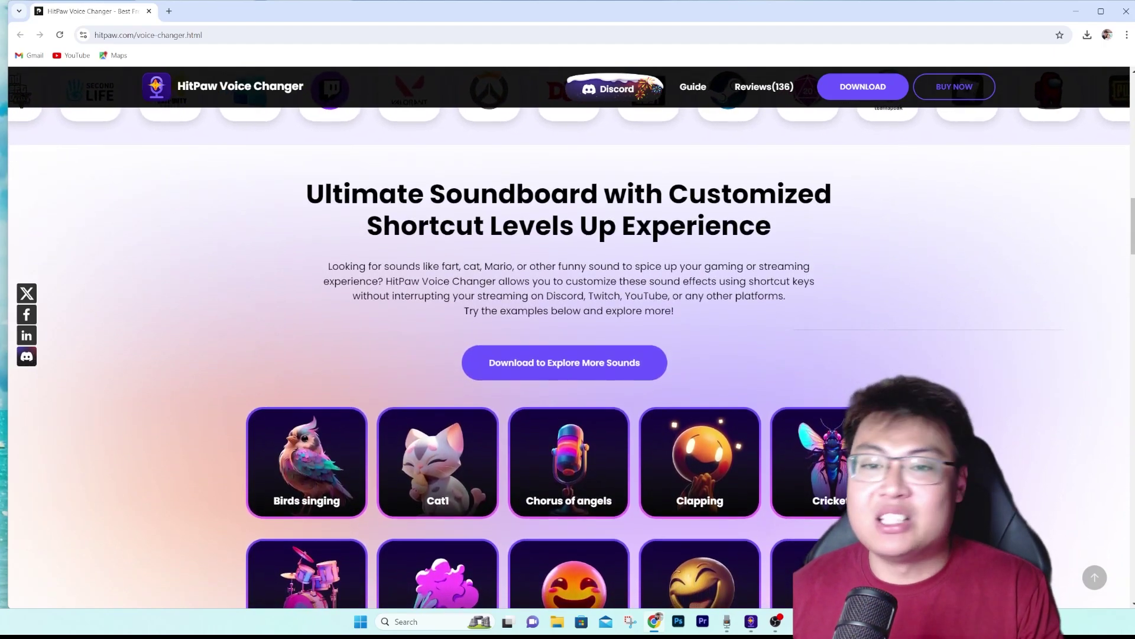
pyautogui.scroll(-1, 568, 331)
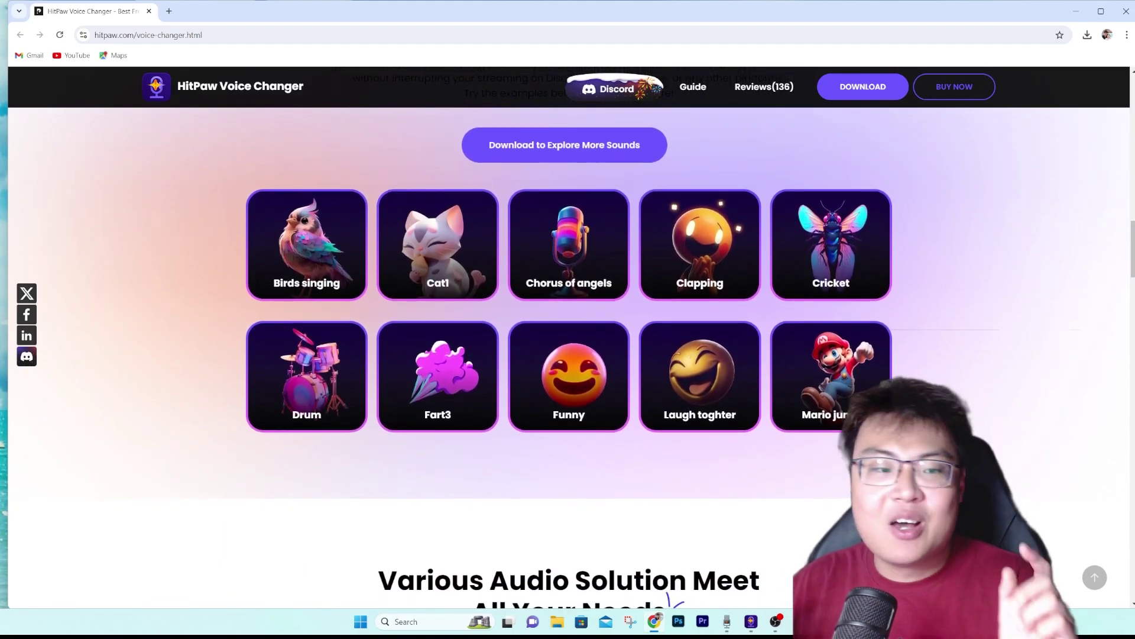
# - Scroll past the sound cards to the 'Various Audio Solution Meet All Your Needs' section
pyautogui.scroll(-1, 568, 295)
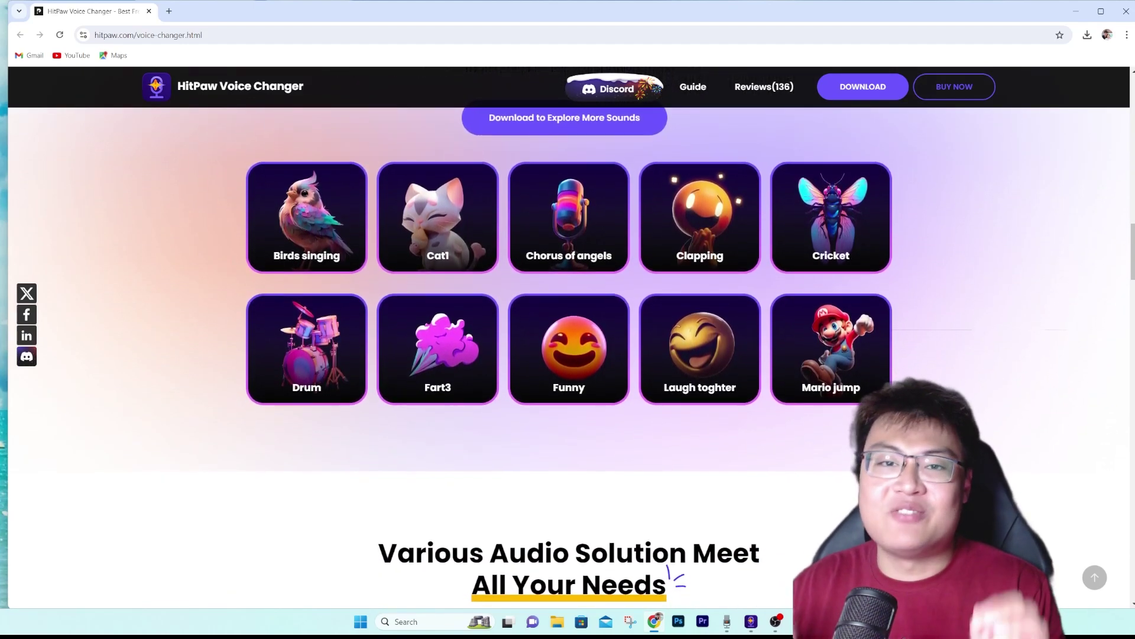
pyautogui.scroll(-1, 568, 296)
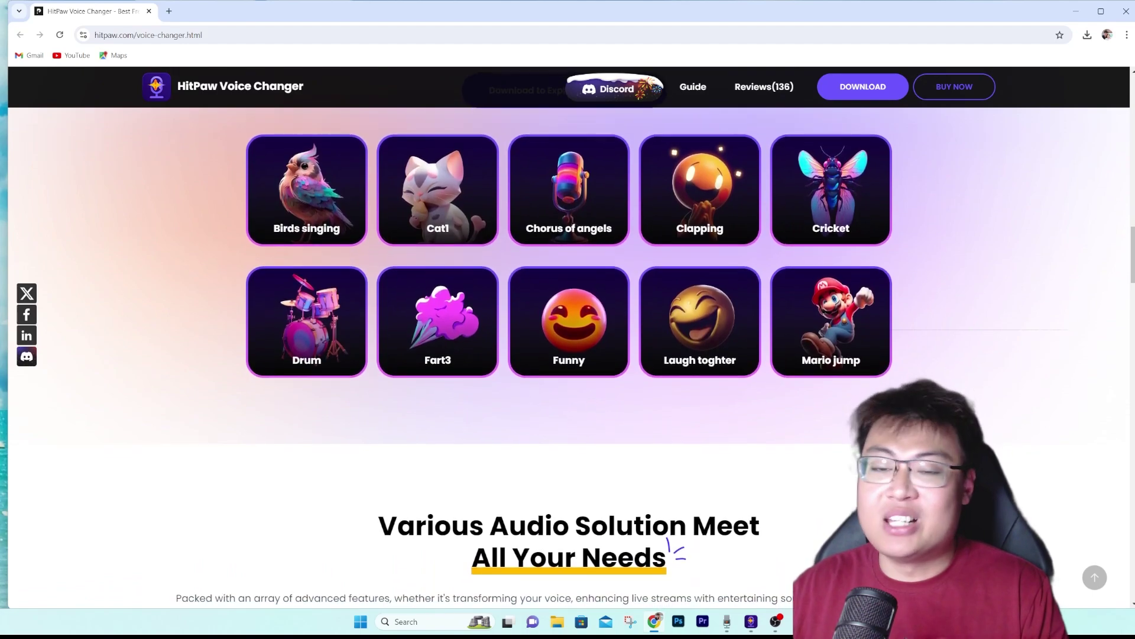
pyautogui.scroll(-1, 568, 295)
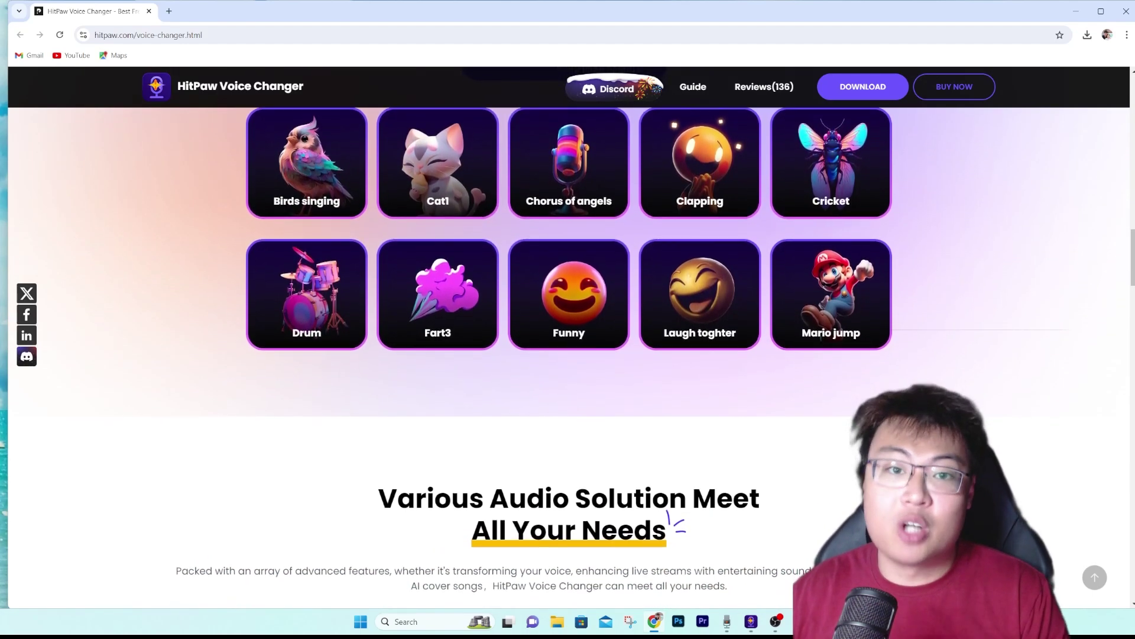
pyautogui.scroll(-1, 568, 296)
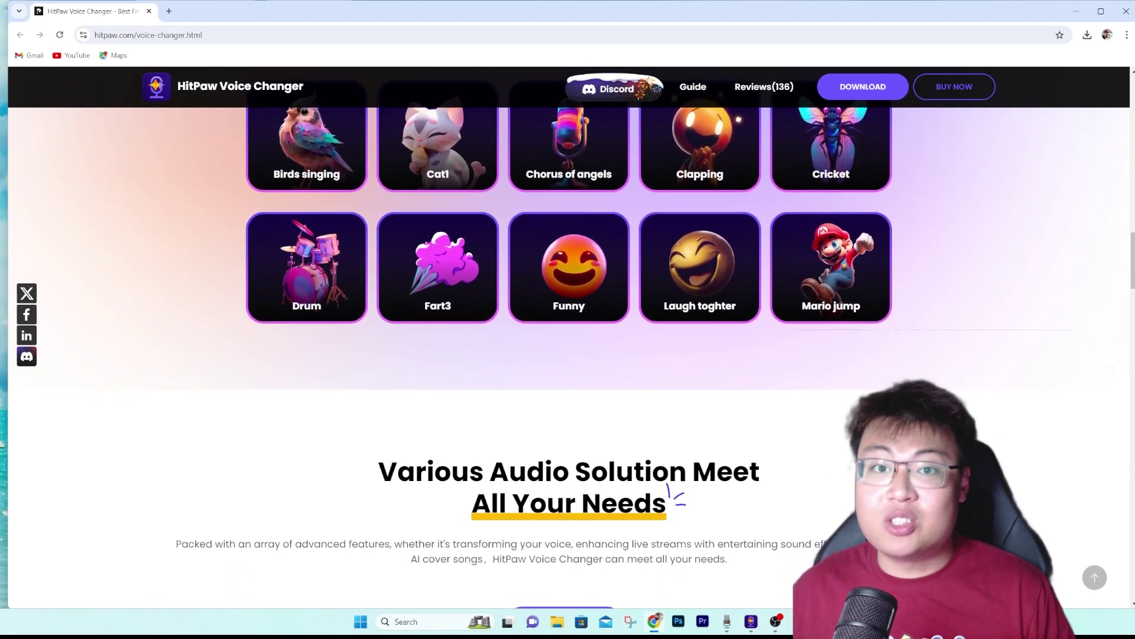
pyautogui.scroll(-1, 567, 296)
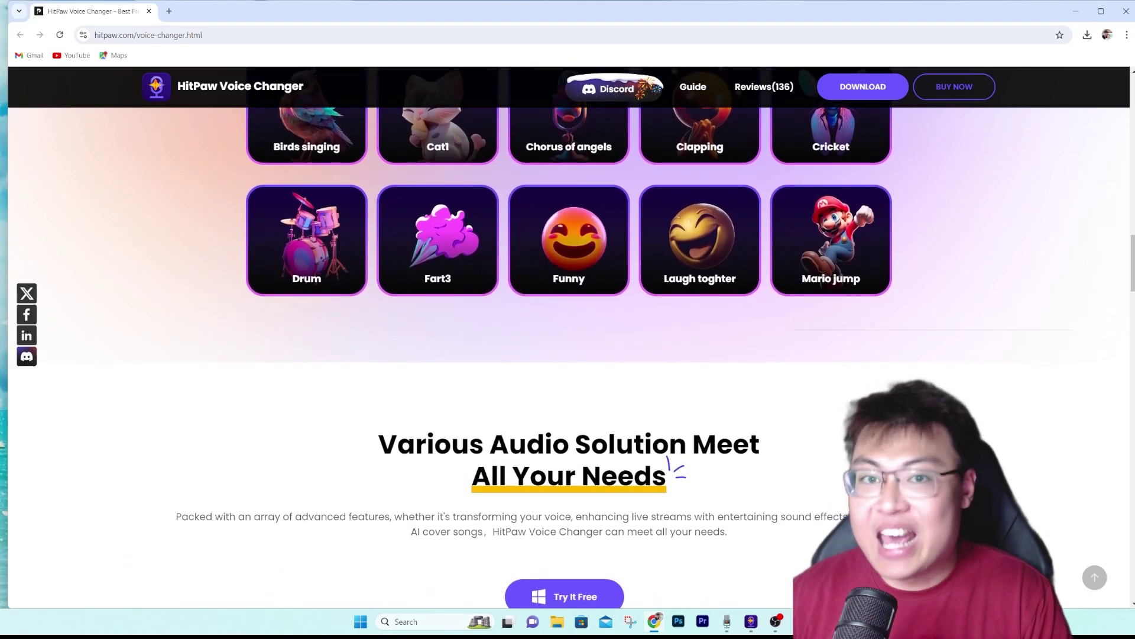
pyautogui.scroll(-1, 568, 296)
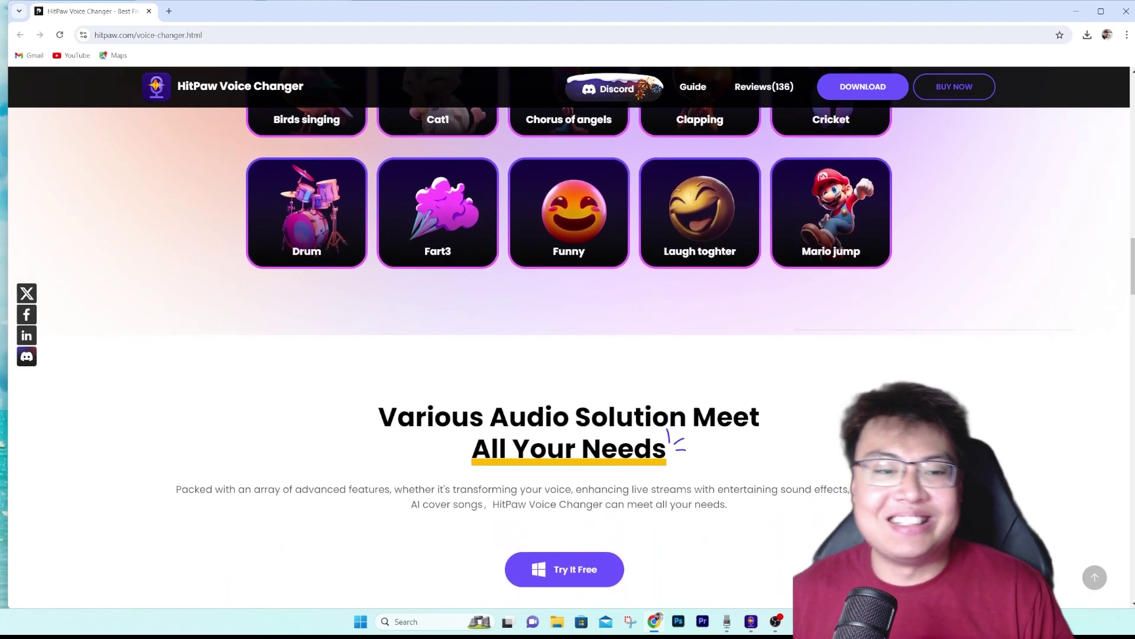
pyautogui.scroll(-1, 568, 295)
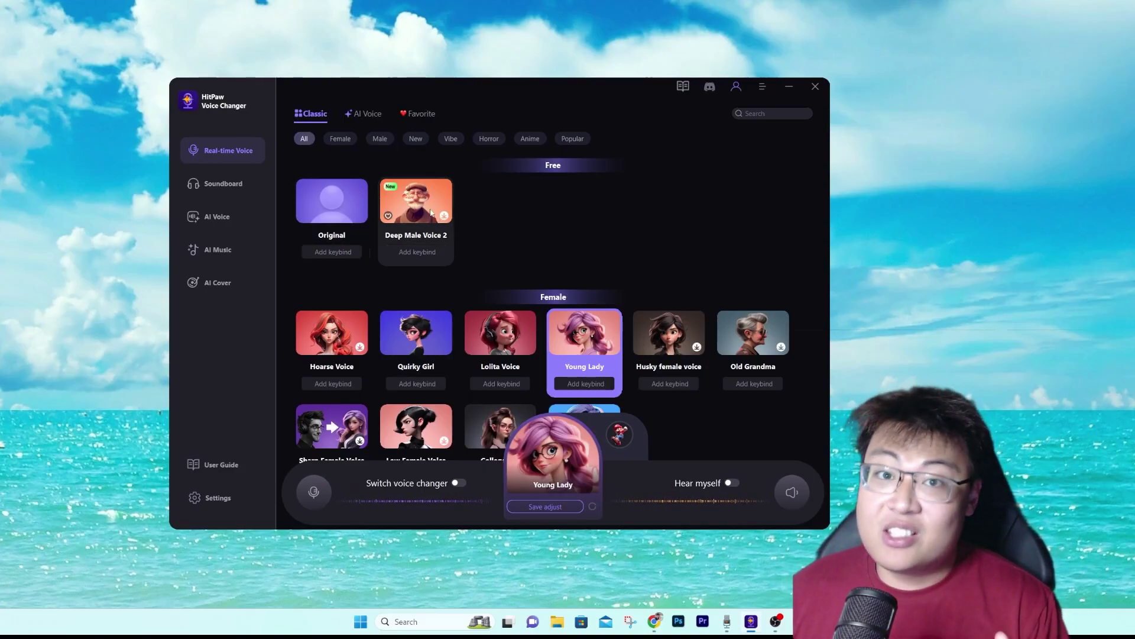
# - Scroll the Classic voices through Female, Male, New, Horror and Anime to Popular voices like Pennywise
pyautogui.scroll(-2, 470, 256)
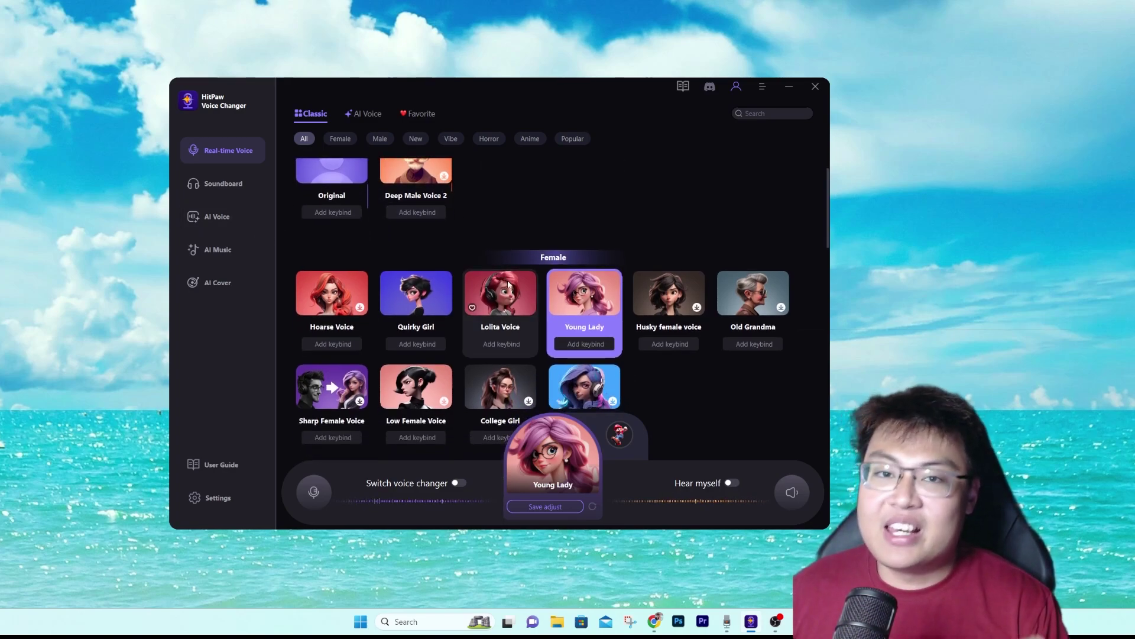
pyautogui.scroll(-1, 648, 352)
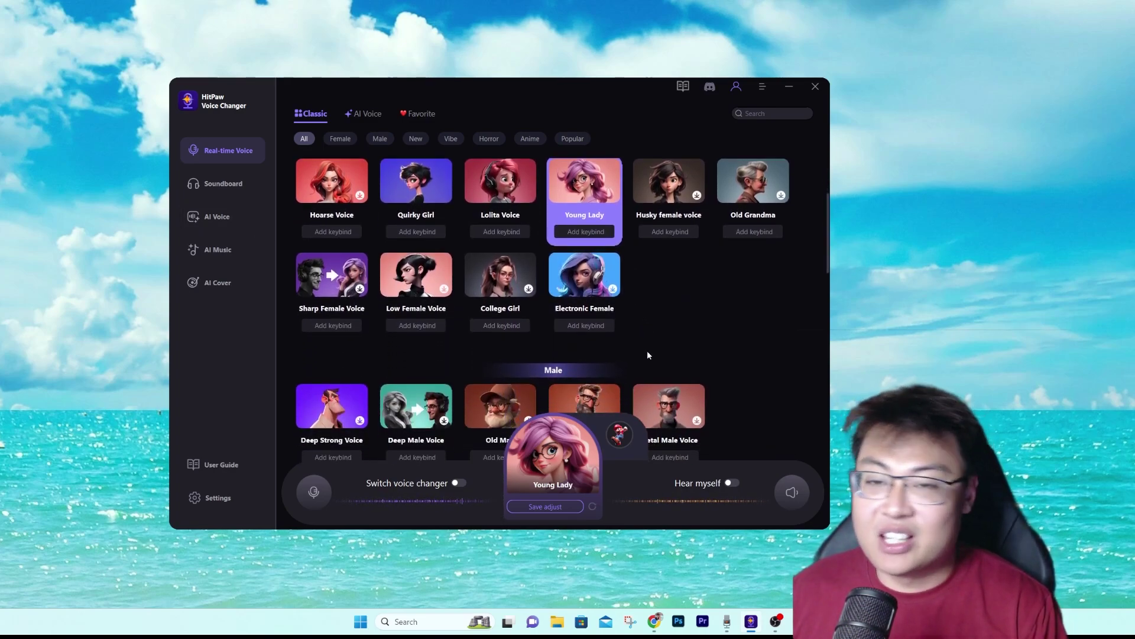
pyautogui.scroll(1, 650, 360)
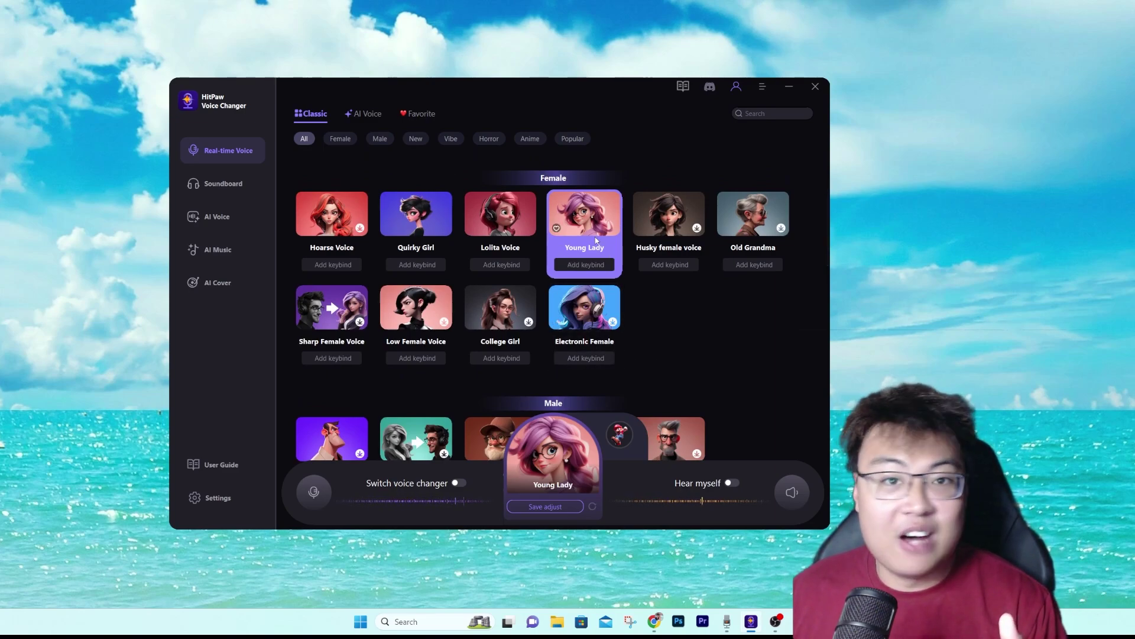
pyautogui.scroll(-6, 724, 377)
pyautogui.scroll(2, 469, 292)
pyautogui.scroll(3, 435, 272)
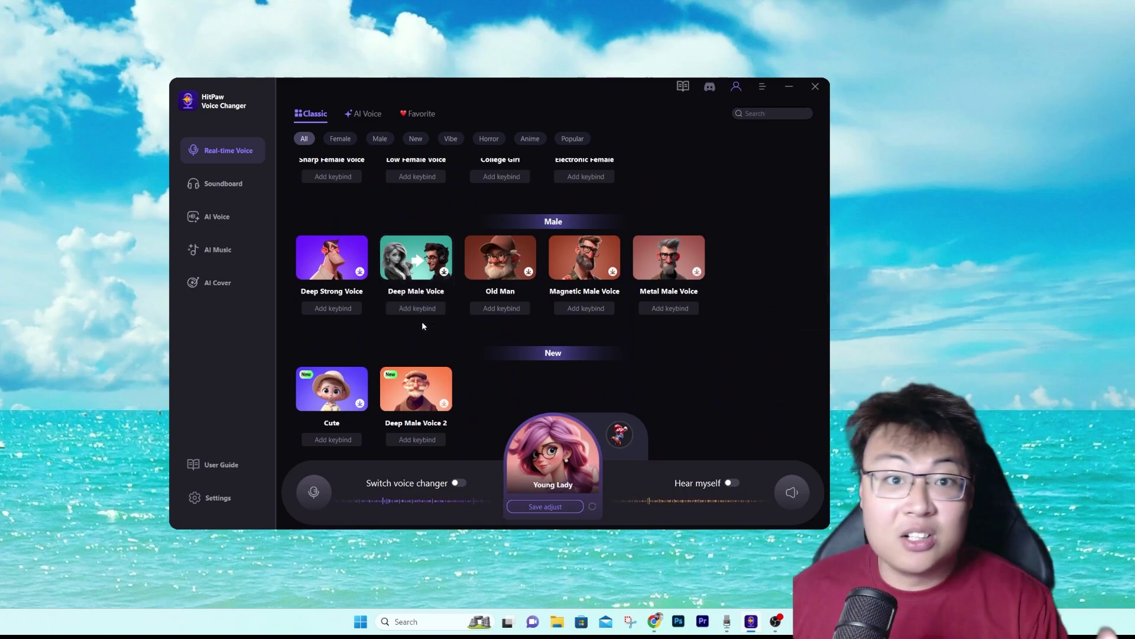
pyautogui.scroll(-1, 420, 325)
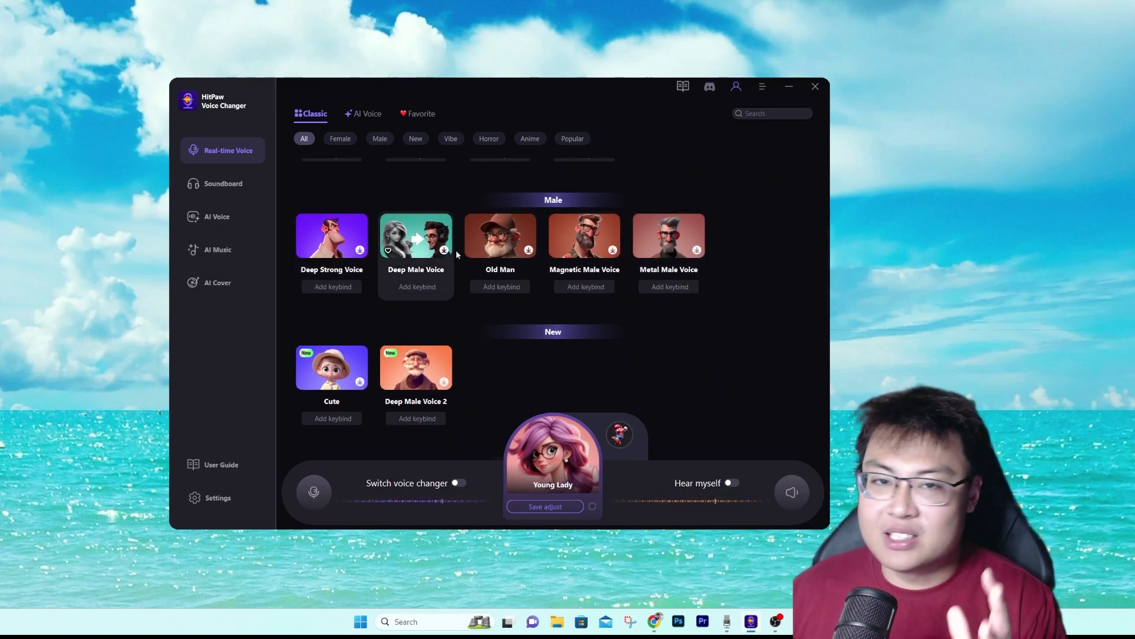
pyautogui.scroll(-5, 403, 281)
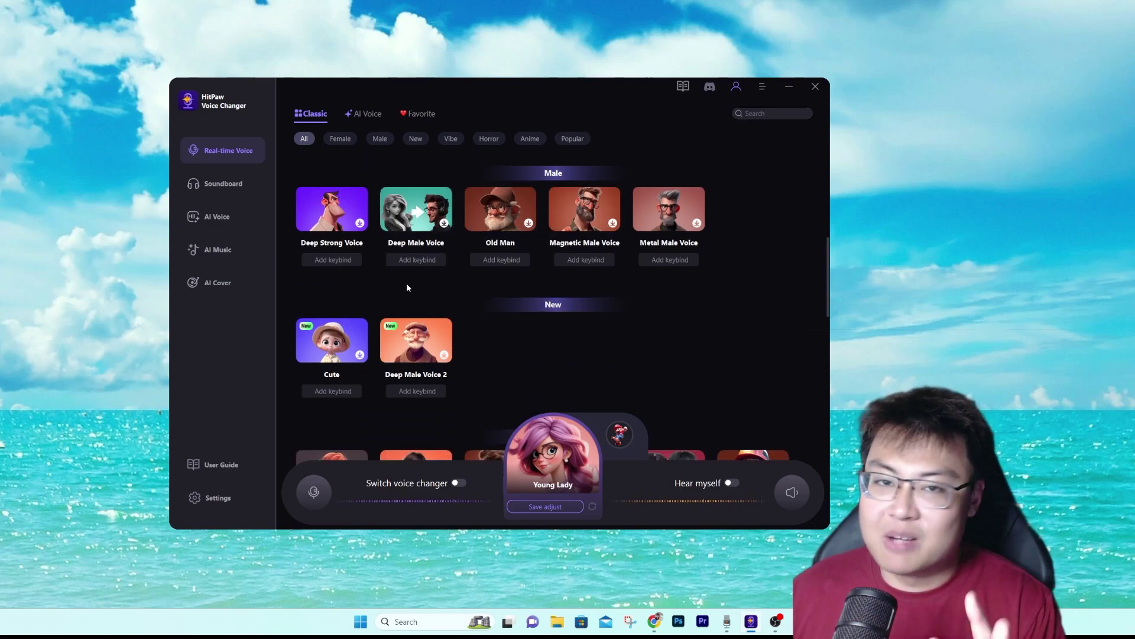
pyautogui.scroll(-18, 456, 272)
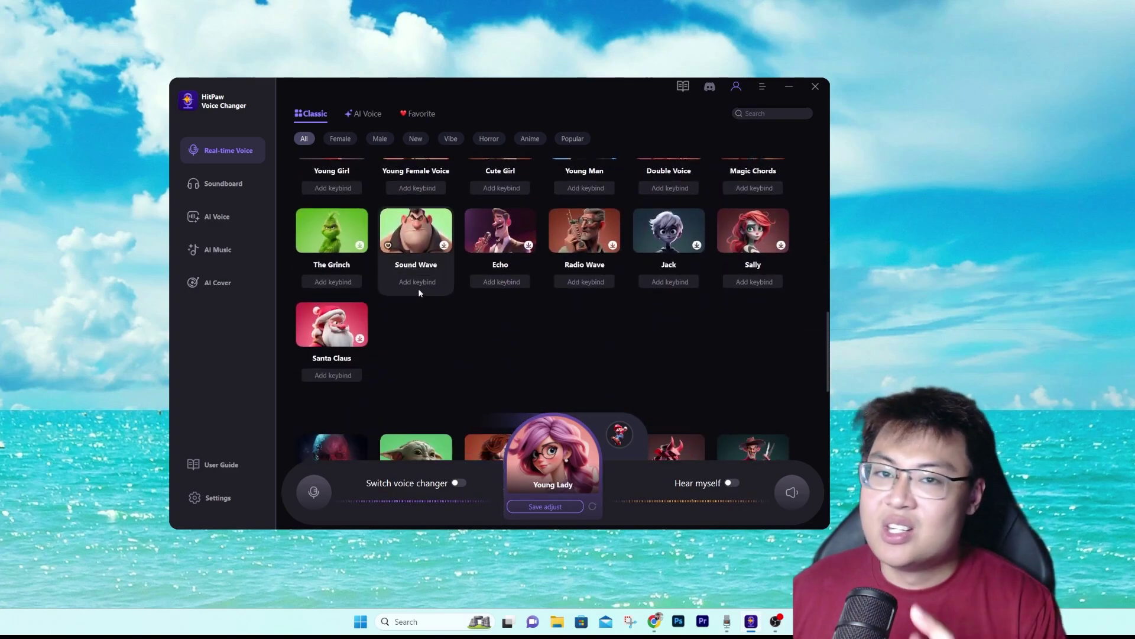
pyautogui.scroll(-1, 387, 290)
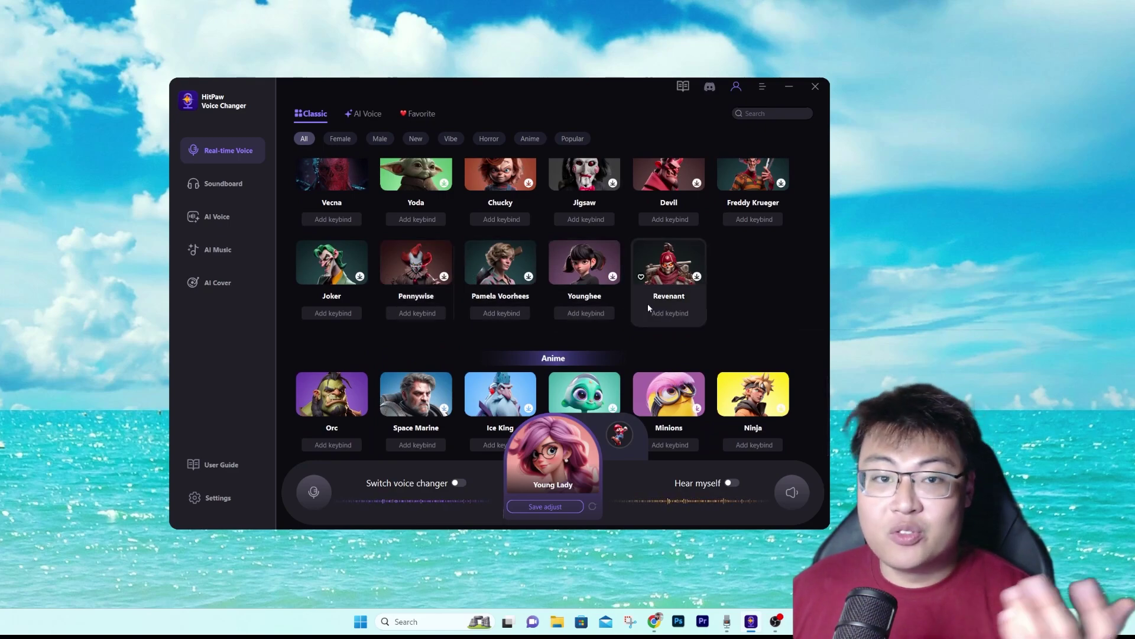
pyautogui.scroll(1, 656, 304)
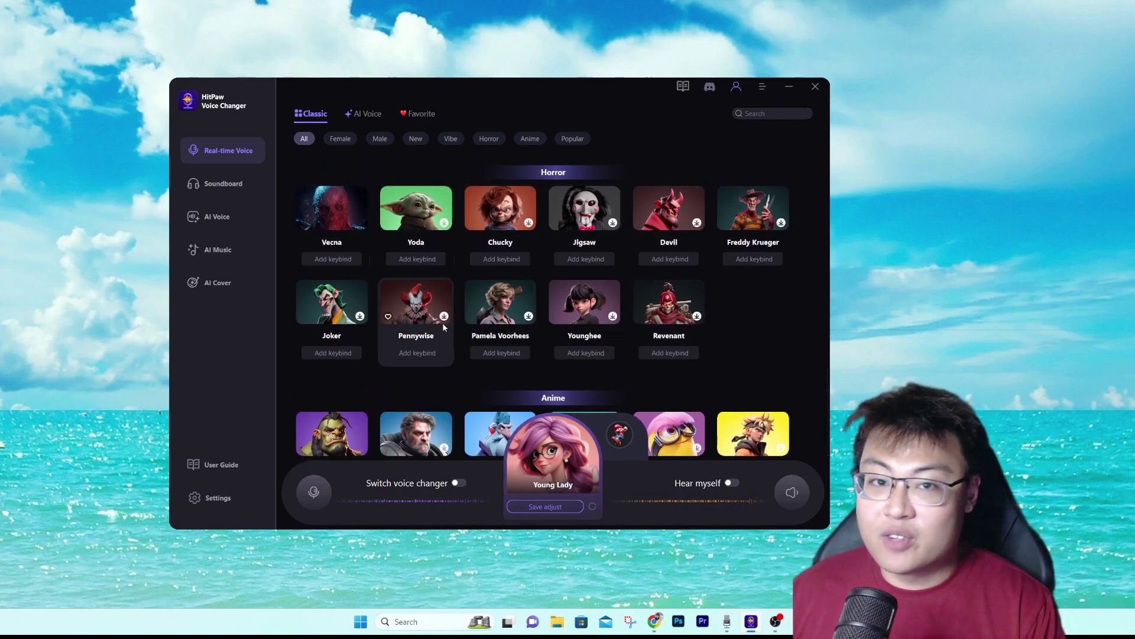
pyautogui.scroll(-6, 446, 322)
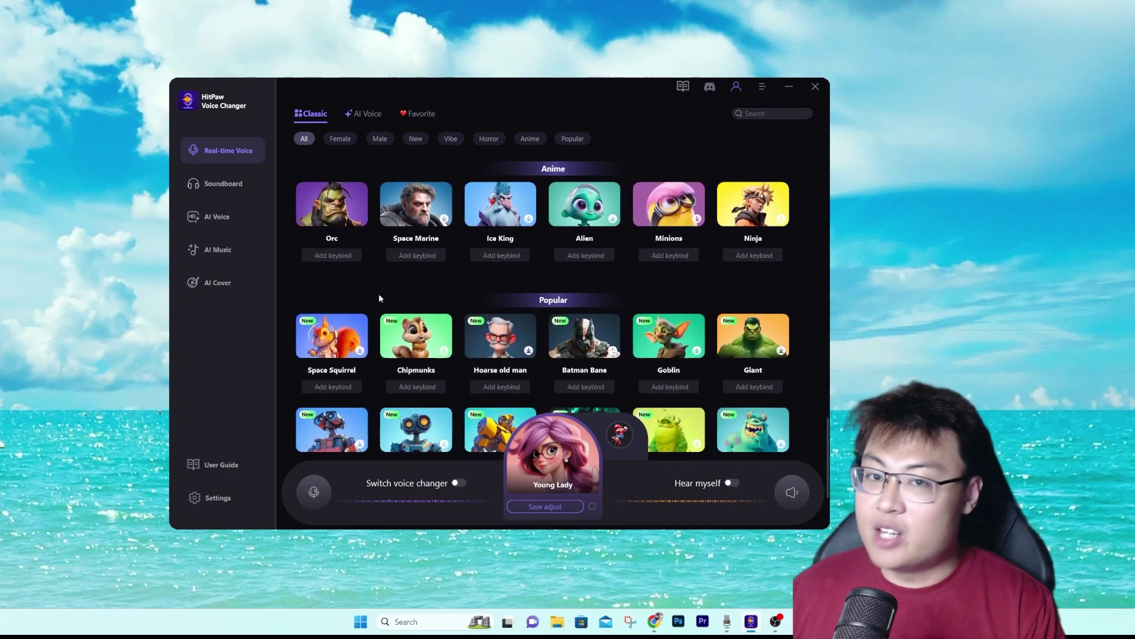
pyautogui.scroll(-3, 414, 298)
pyautogui.scroll(1, 461, 307)
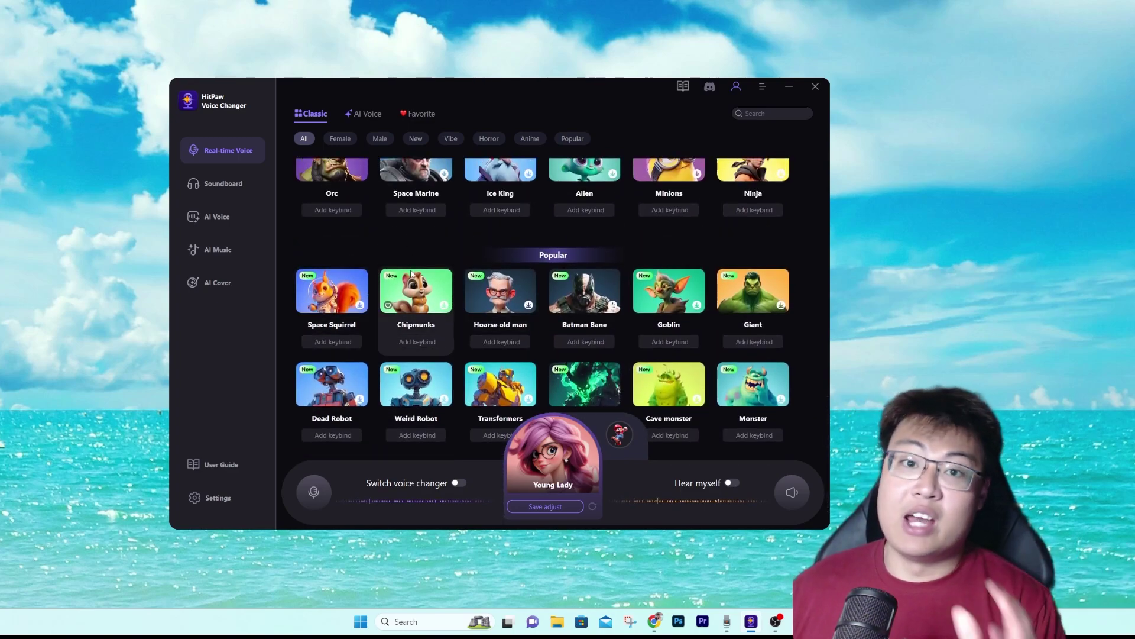
# - Switch to the AI Voice library and browse from Celebrity down to Athletes, then back up
pyautogui.click(364, 113)
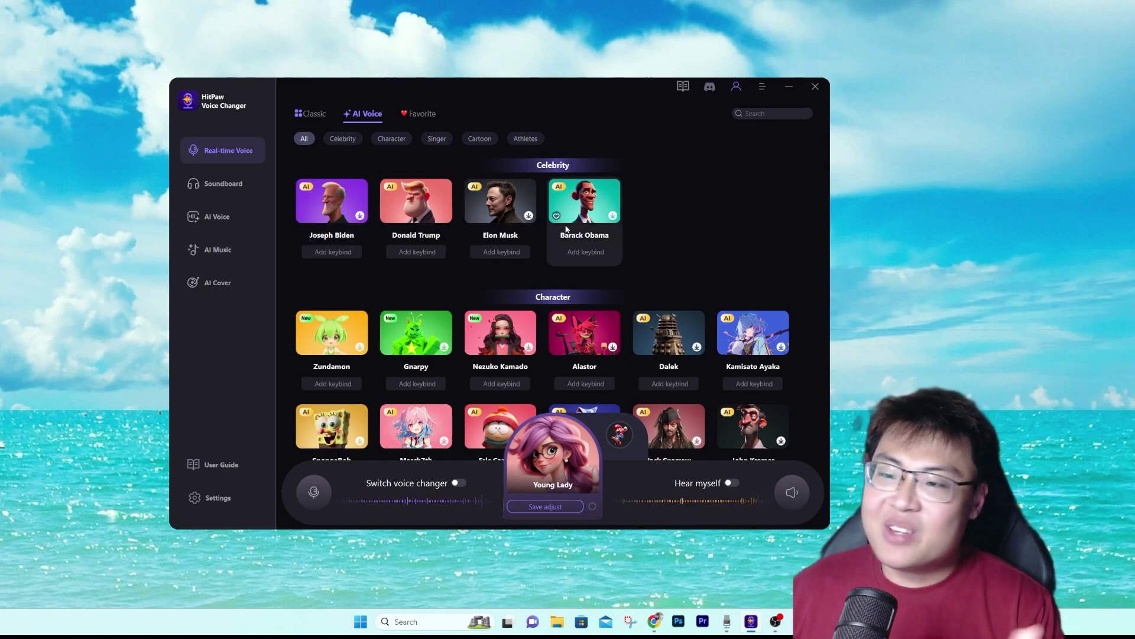
pyautogui.scroll(-3, 490, 230)
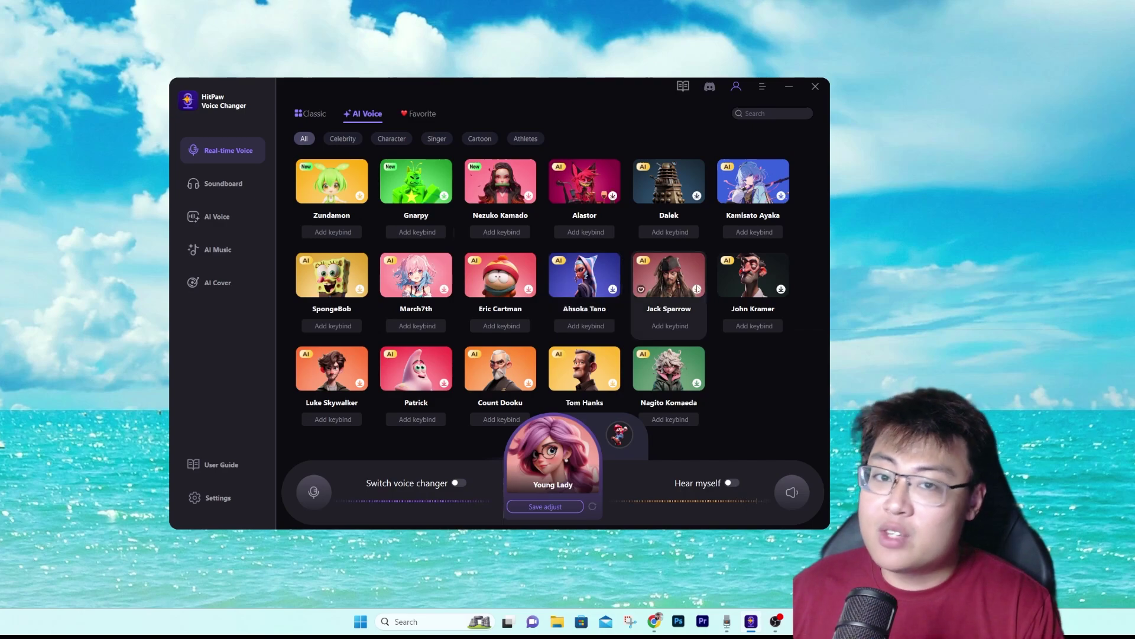
pyautogui.scroll(-2, 310, 235)
pyautogui.scroll(-4, 310, 234)
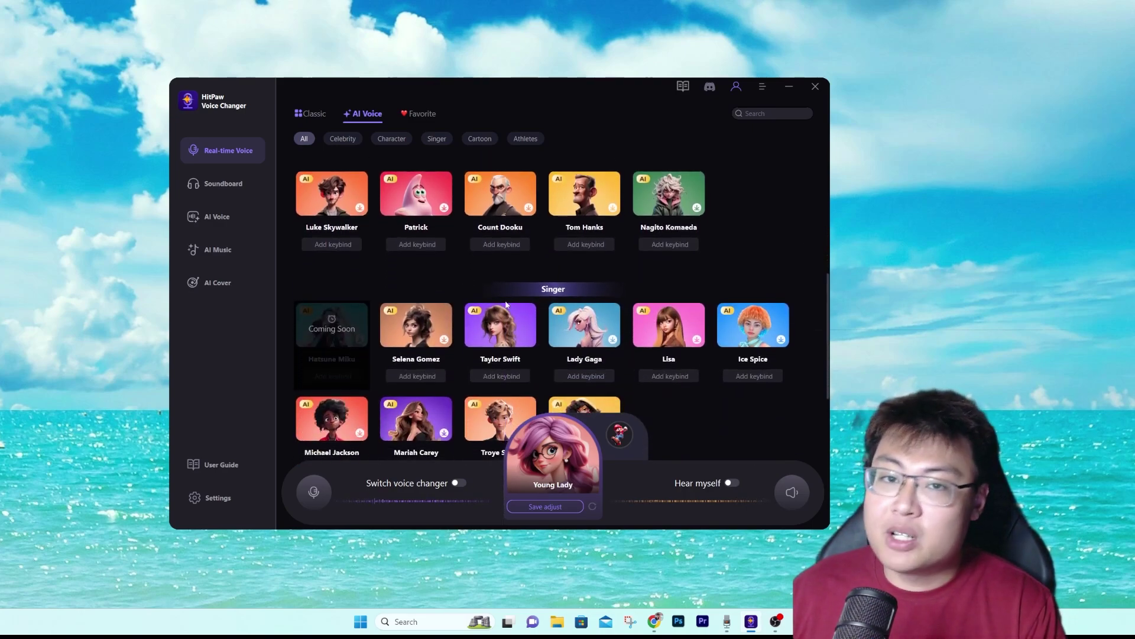
pyautogui.scroll(-3, 471, 256)
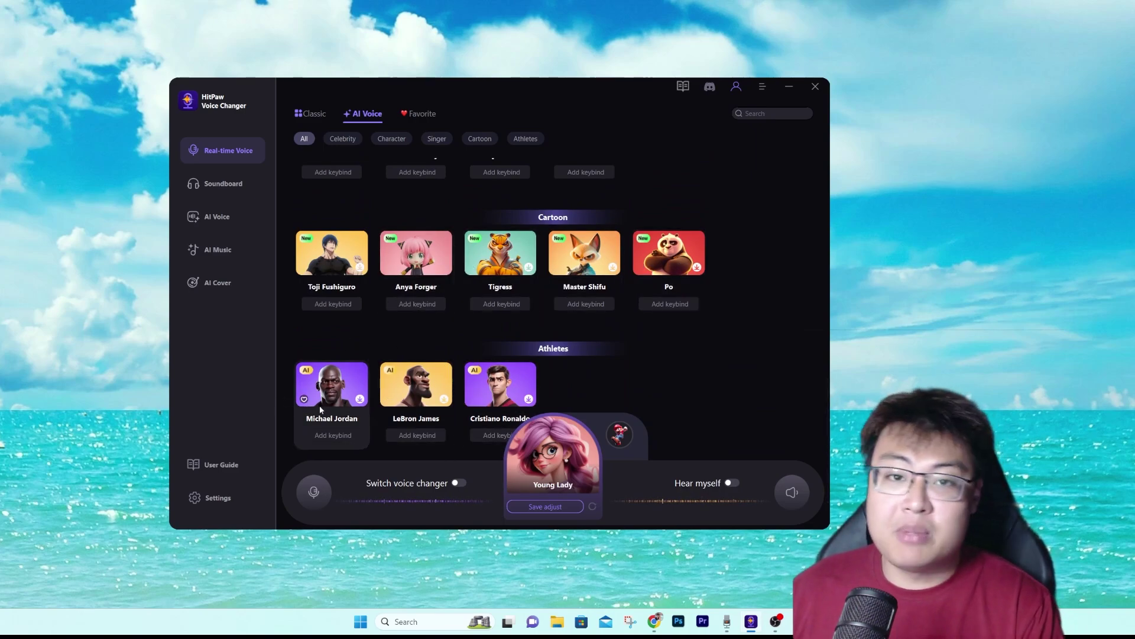
pyautogui.scroll(8, 428, 245)
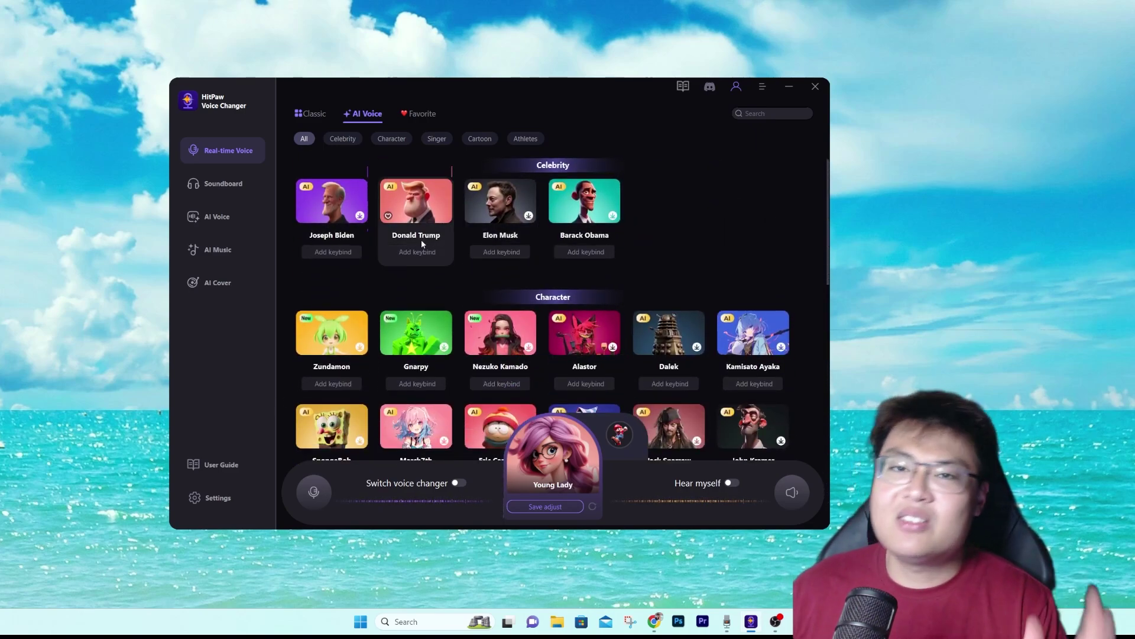
# - Filter AI voices by Celebrity, Singer, Cartoon and Athletes, then return to the Classic voice list
pyautogui.click(343, 138)
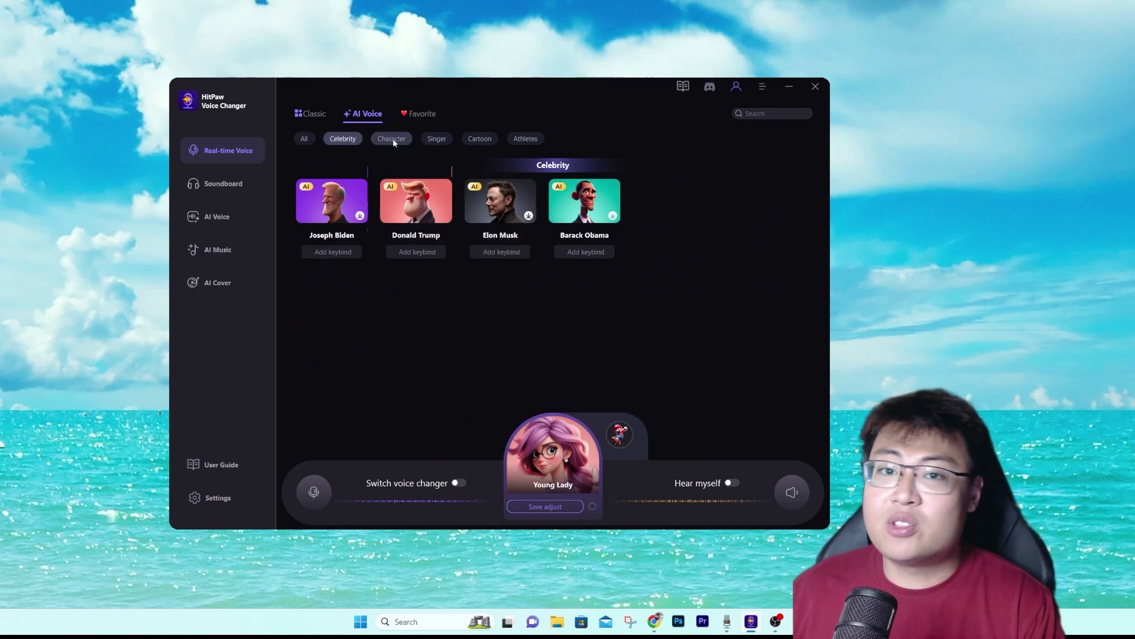
pyautogui.click(437, 139)
pyautogui.click(480, 138)
pyautogui.click(525, 138)
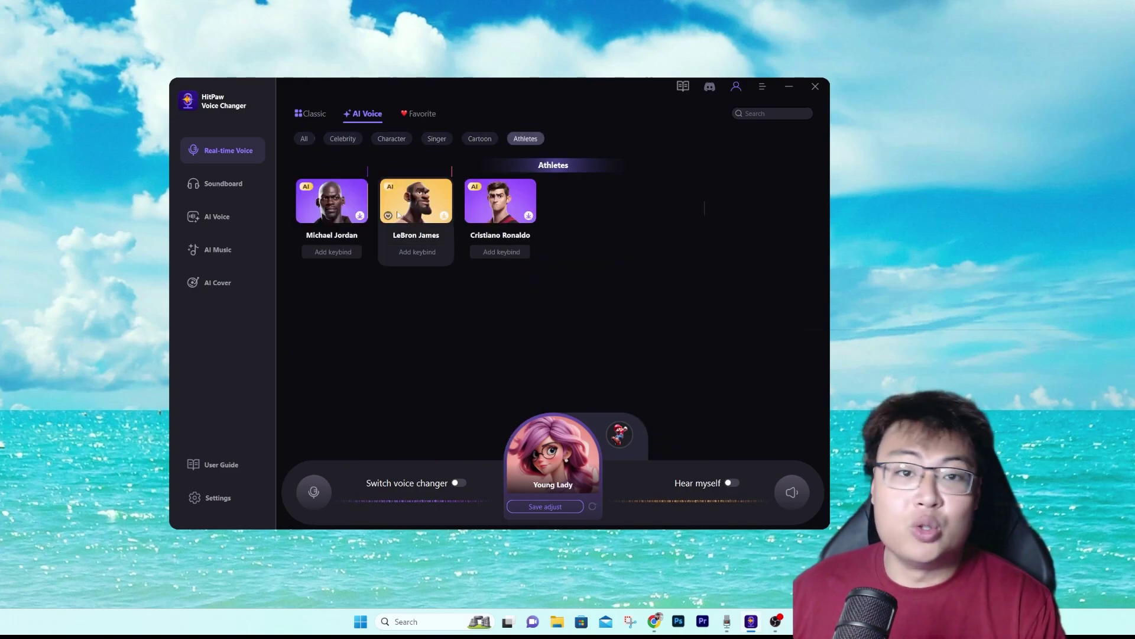
pyautogui.click(479, 139)
pyautogui.click(435, 140)
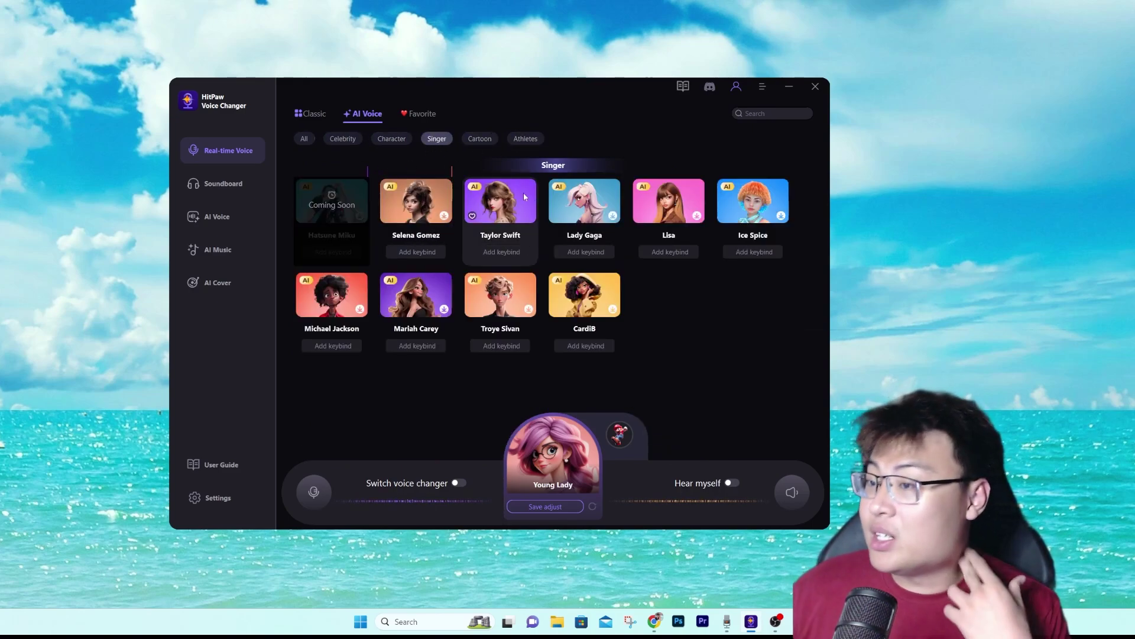
pyautogui.click(427, 116)
pyautogui.click(320, 115)
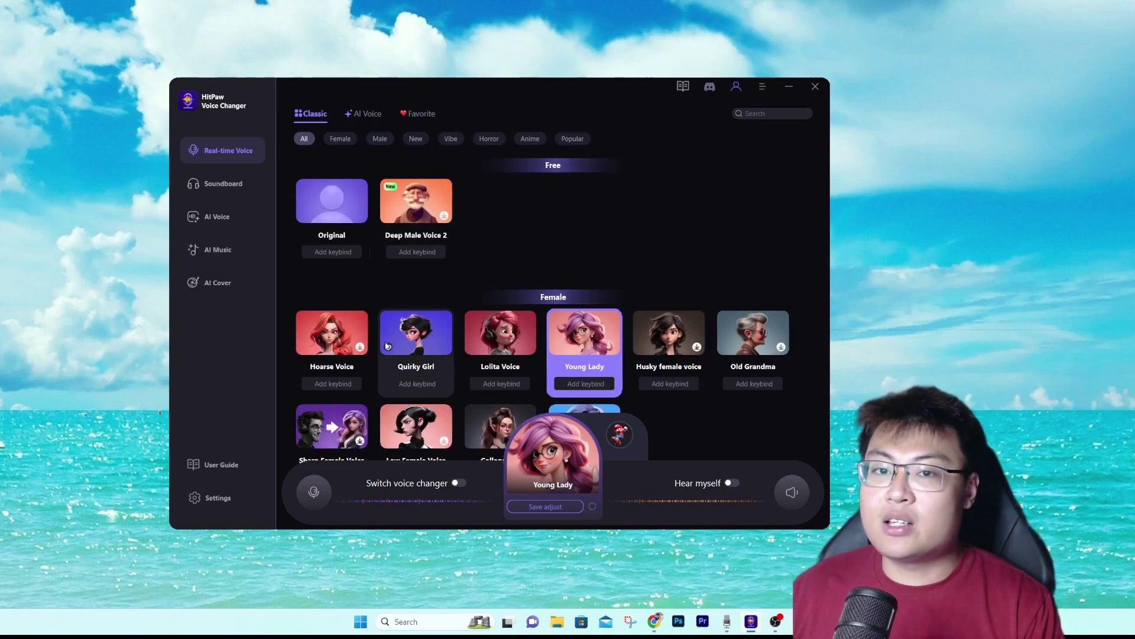
# - Check the Favorite voices, return to Classic, and begin adding a keybind for Young Lady
pyautogui.click(419, 113)
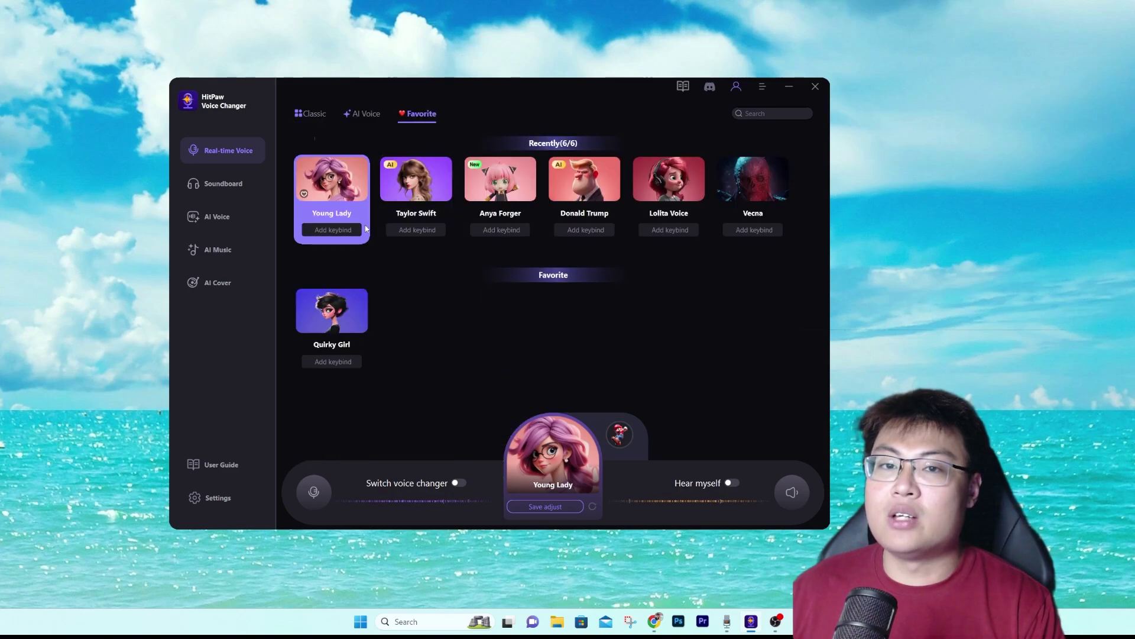
pyautogui.click(313, 114)
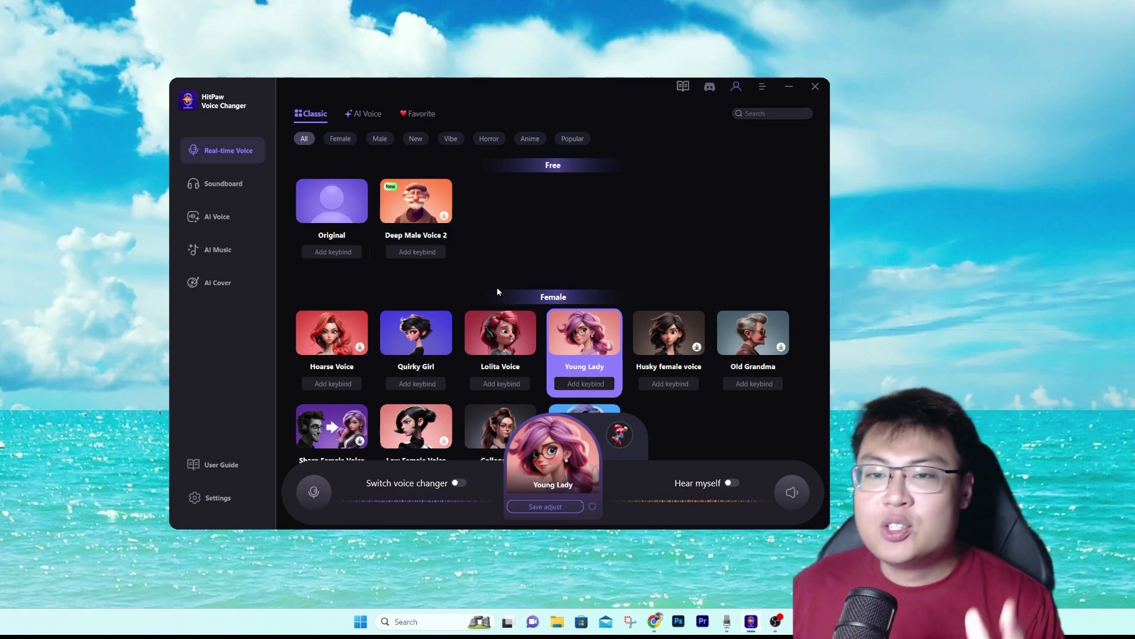
pyautogui.click(573, 386)
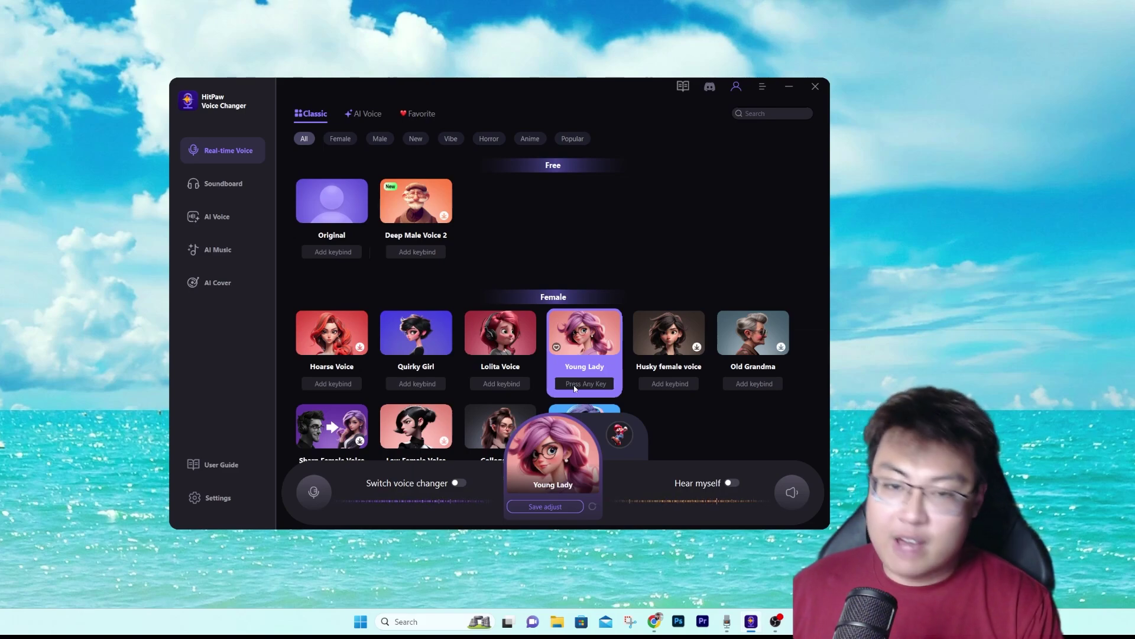
# - Bind F1 to Young Lady and test it from Original with voice changing toggled on
pyautogui.press('F1')
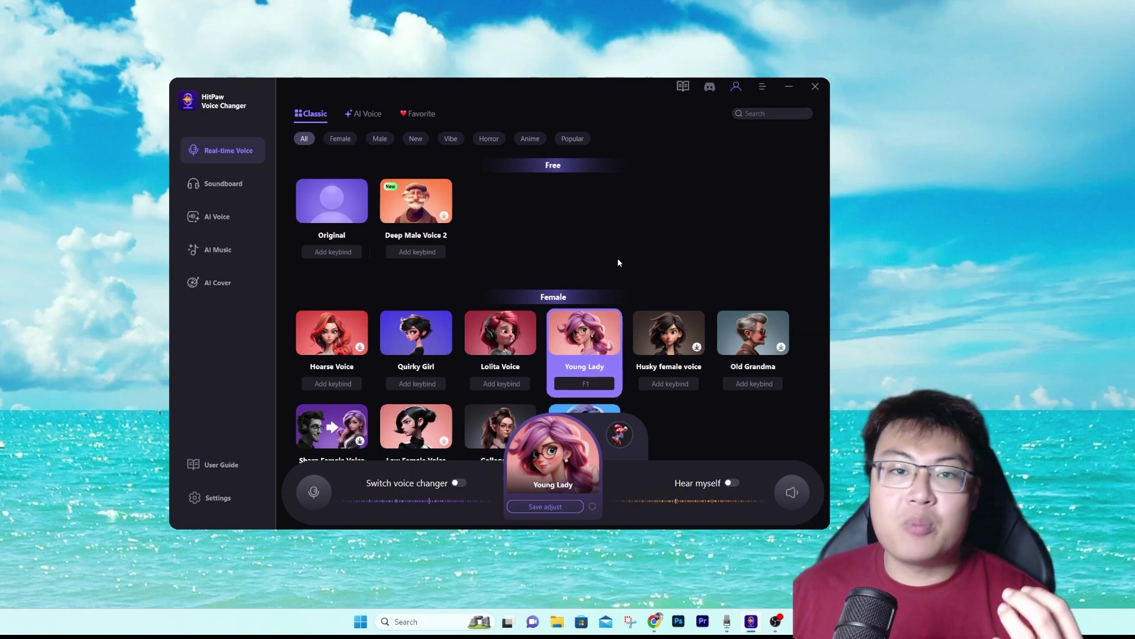
pyautogui.click(352, 218)
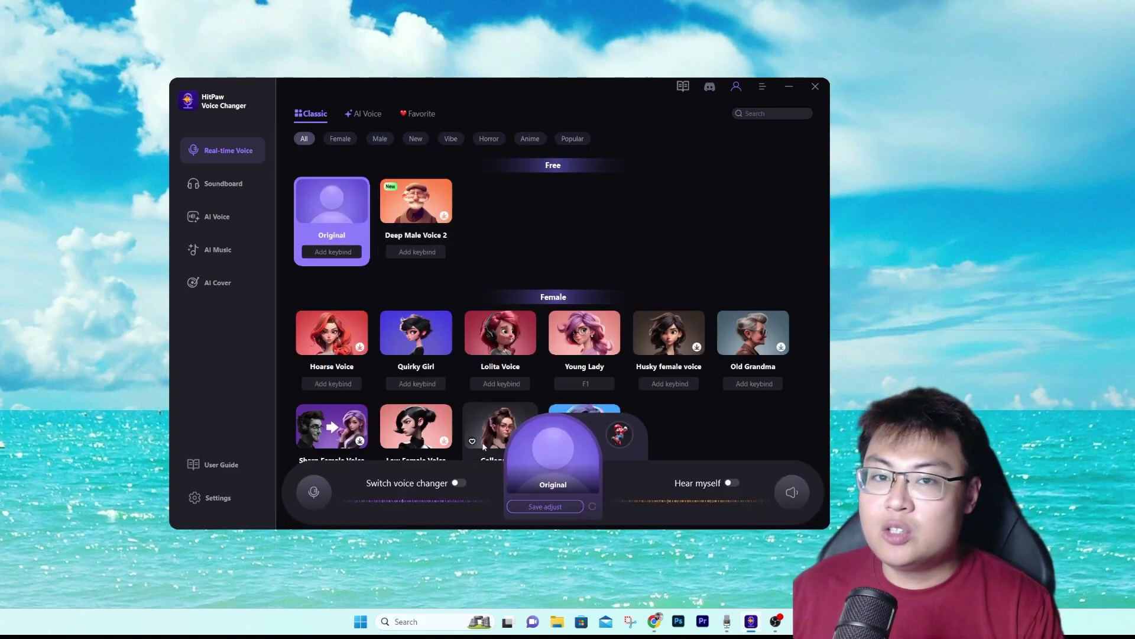
pyautogui.click(458, 483)
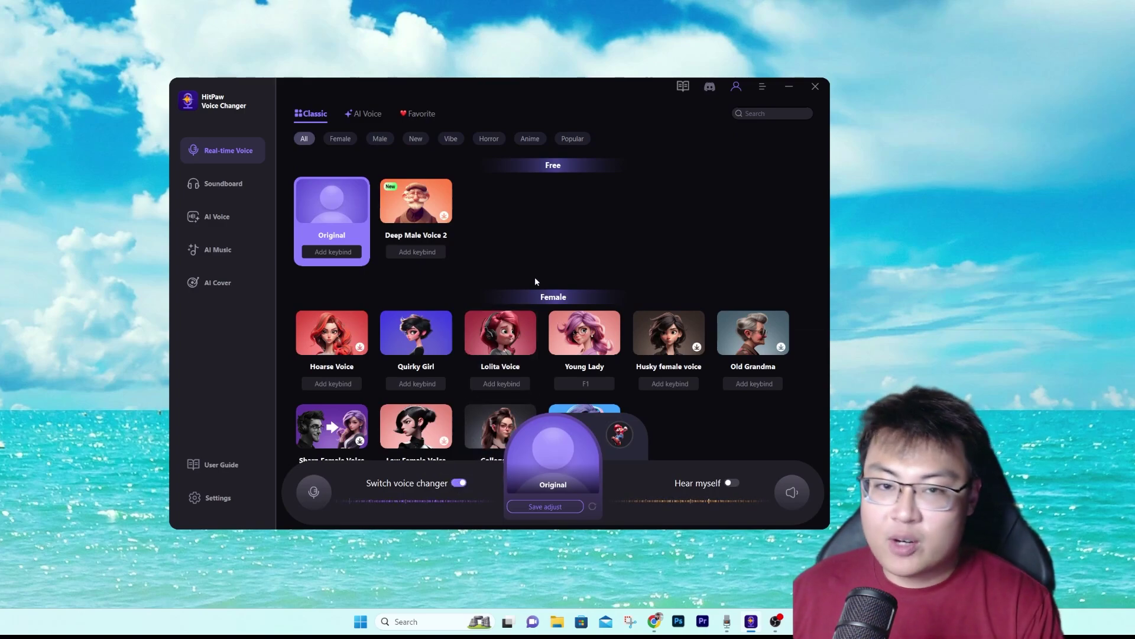
pyautogui.press('F1')
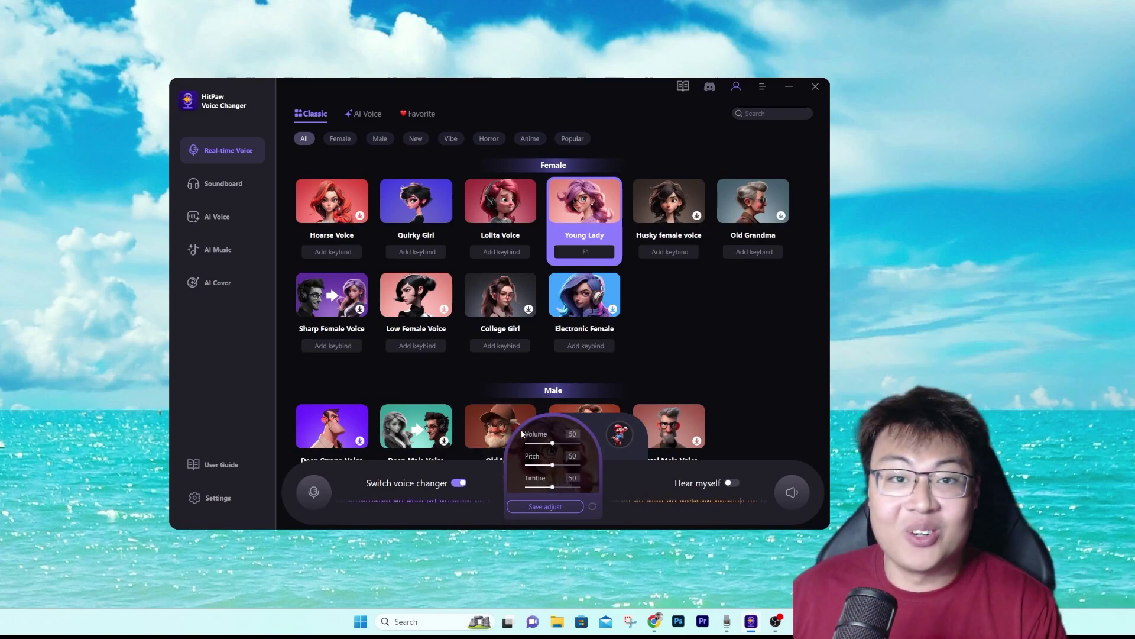
pyautogui.click(459, 483)
# - Browse the Classic voice list, then open the Soundboard with Tricksy effects like Wrong and Laughter
pyautogui.scroll(3, 695, 361)
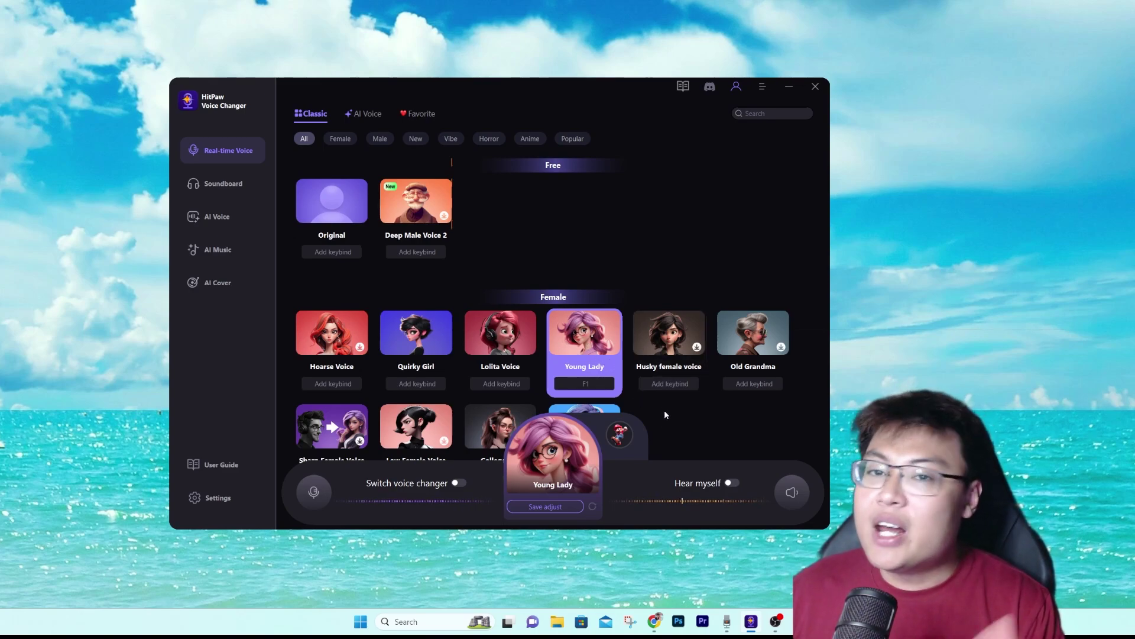
pyautogui.scroll(-1, 434, 316)
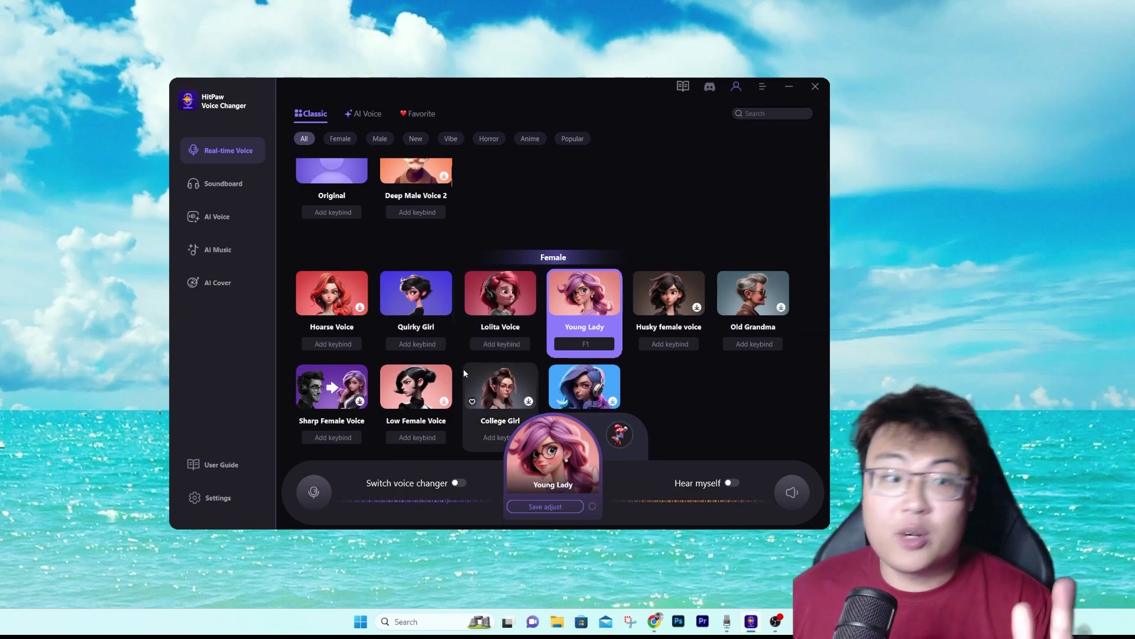
pyautogui.moveTo(572, 449)
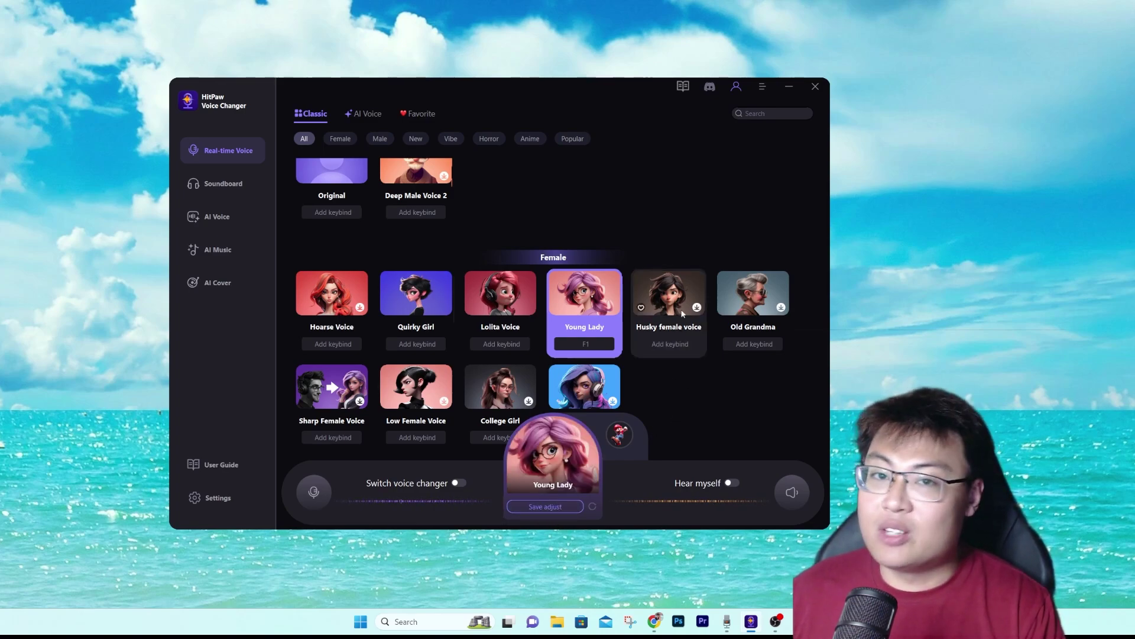
pyautogui.scroll(-5, 597, 255)
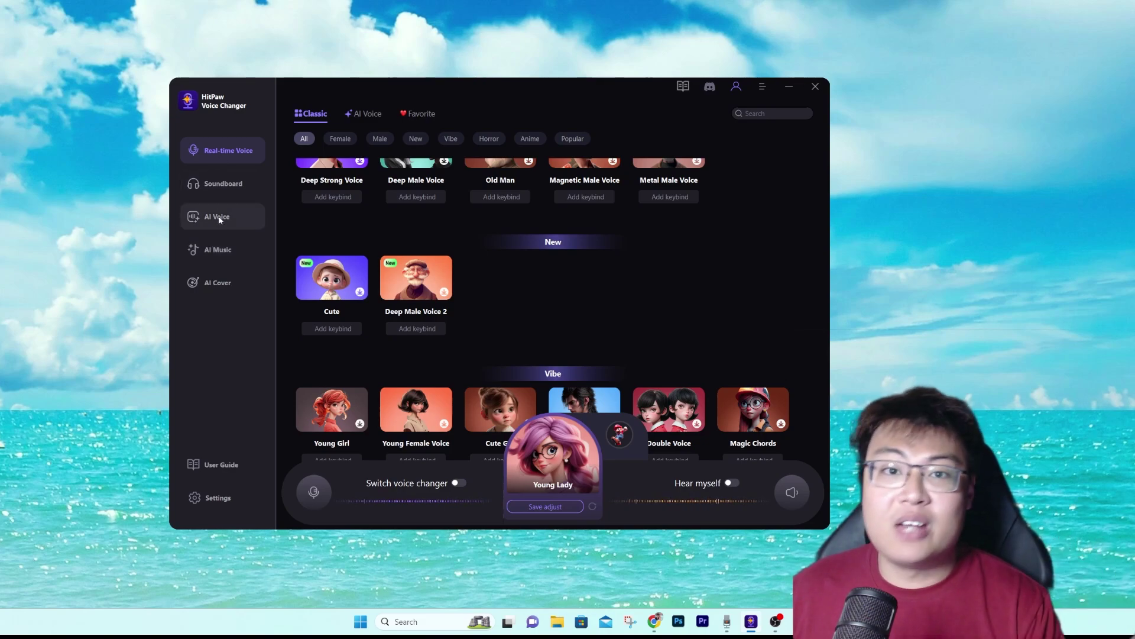
pyautogui.click(218, 184)
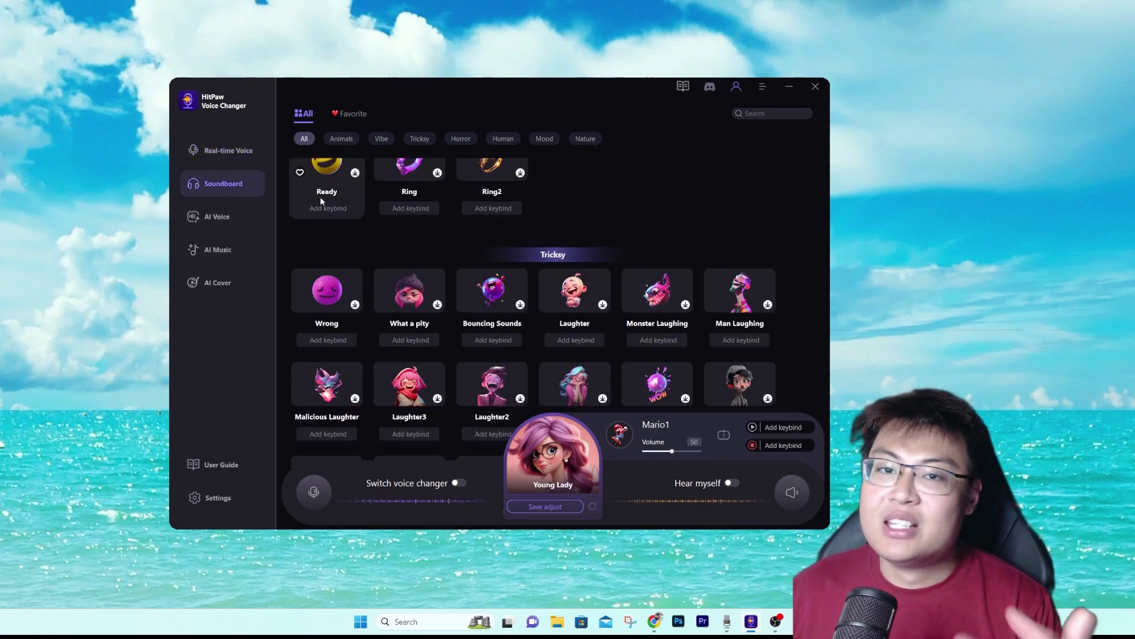
# - Scroll the Real-time Classic voices down to Vibe voices like Young Girl, Radio Wave and Santa Claus
pyautogui.scroll(10, 410, 251)
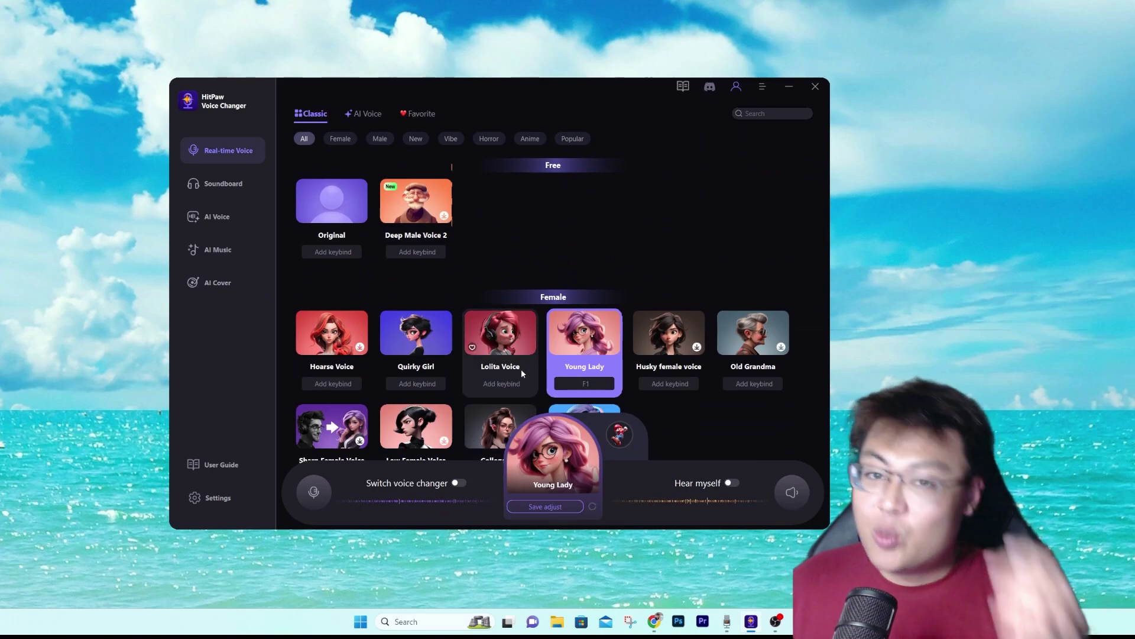
pyautogui.scroll(-1, 572, 306)
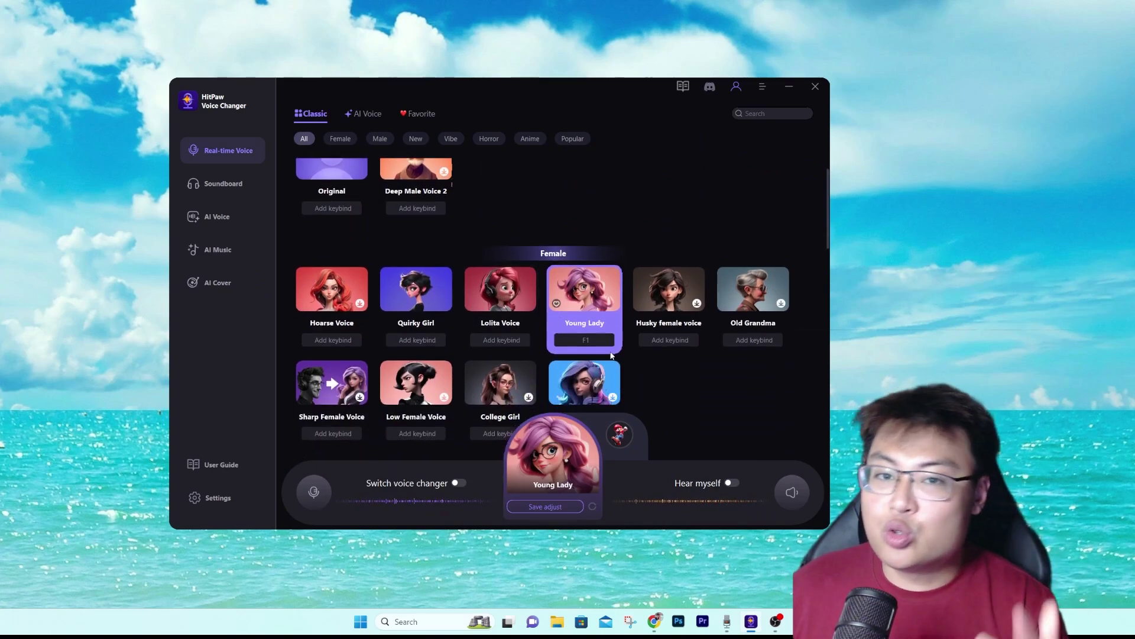
pyautogui.scroll(-5, 633, 414)
pyautogui.scroll(-6, 621, 408)
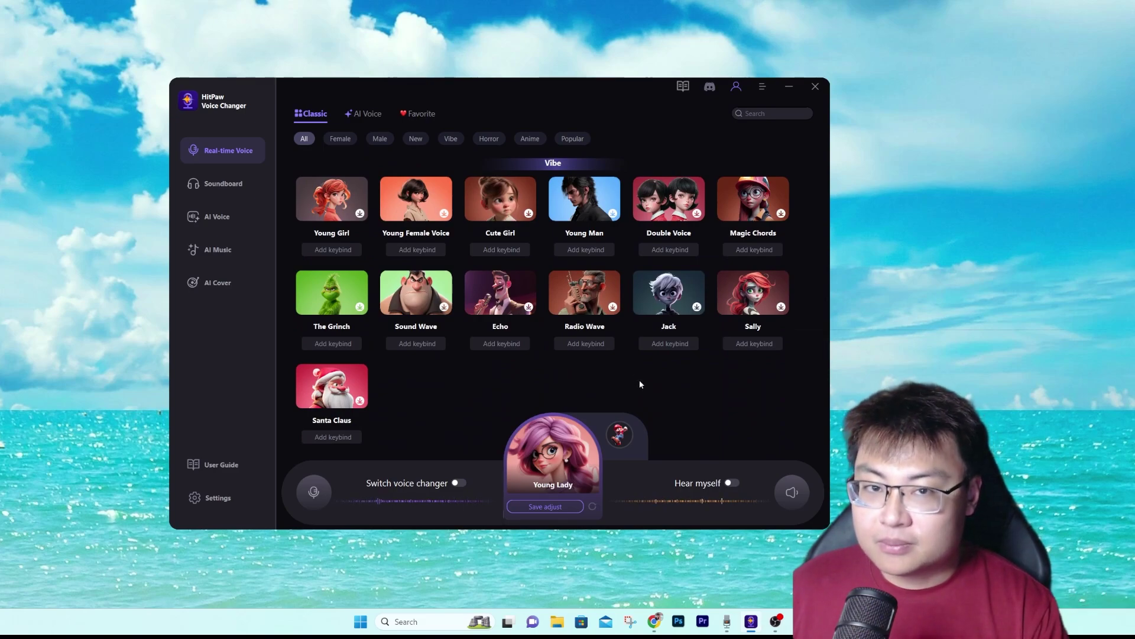
# - Select Lolita Voice and test it with voice changing switched on, then off
pyautogui.scroll(12, 640, 384)
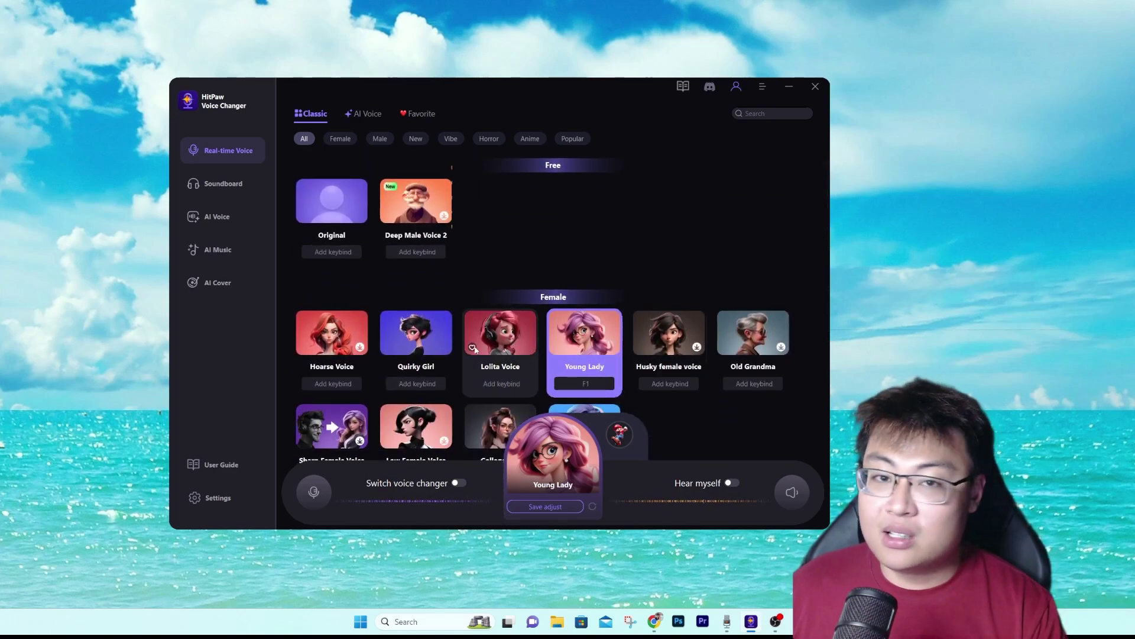
pyautogui.click(494, 337)
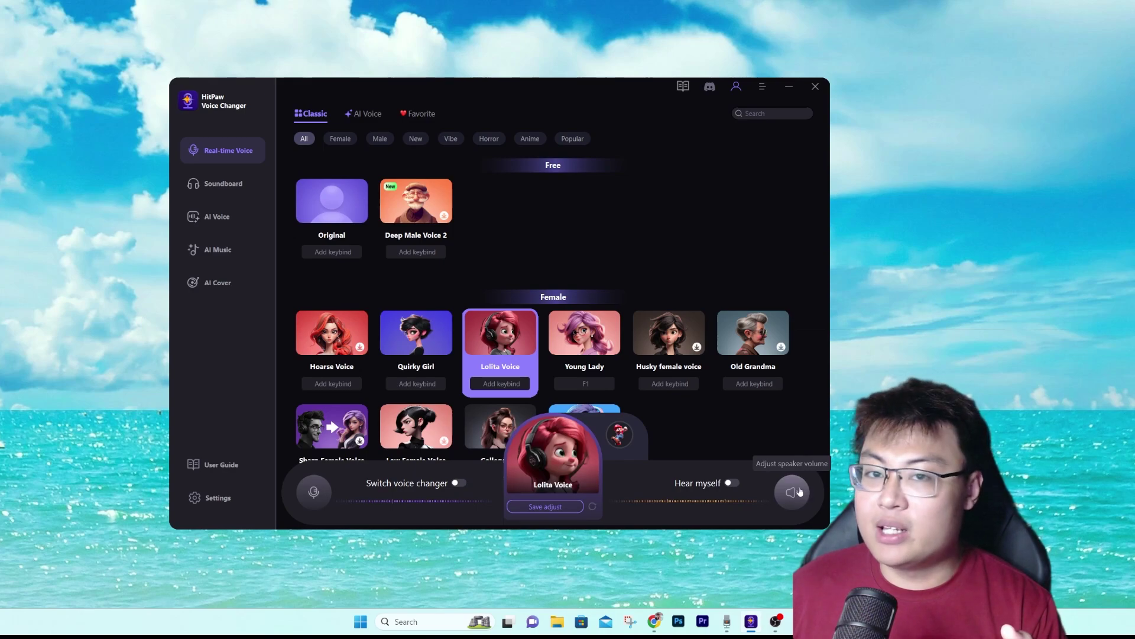
pyautogui.click(460, 483)
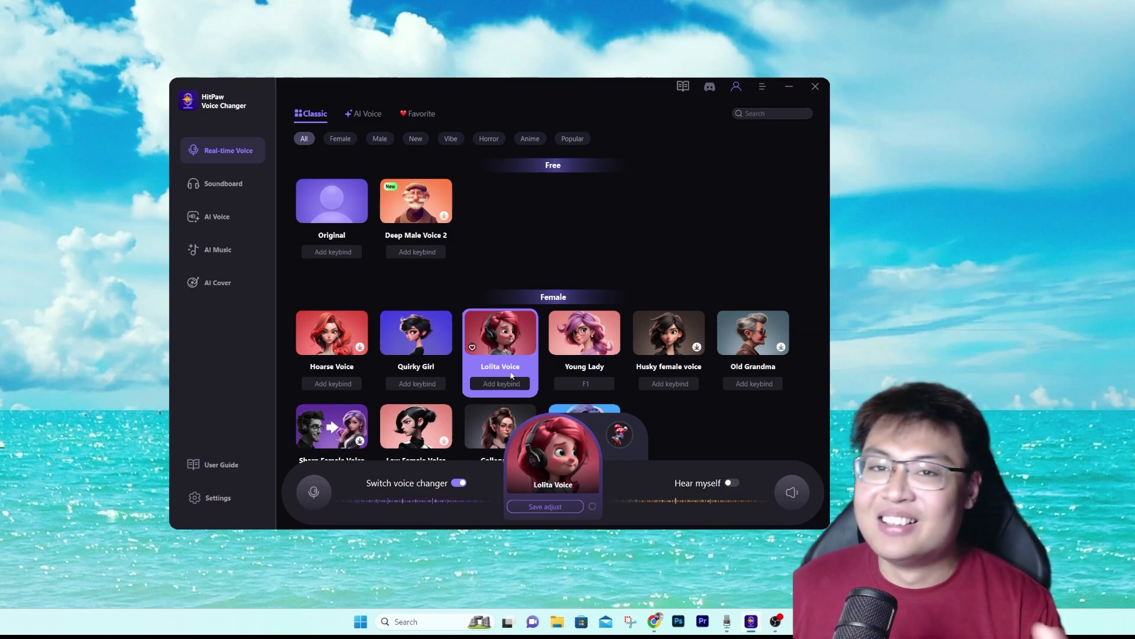
pyautogui.click(459, 484)
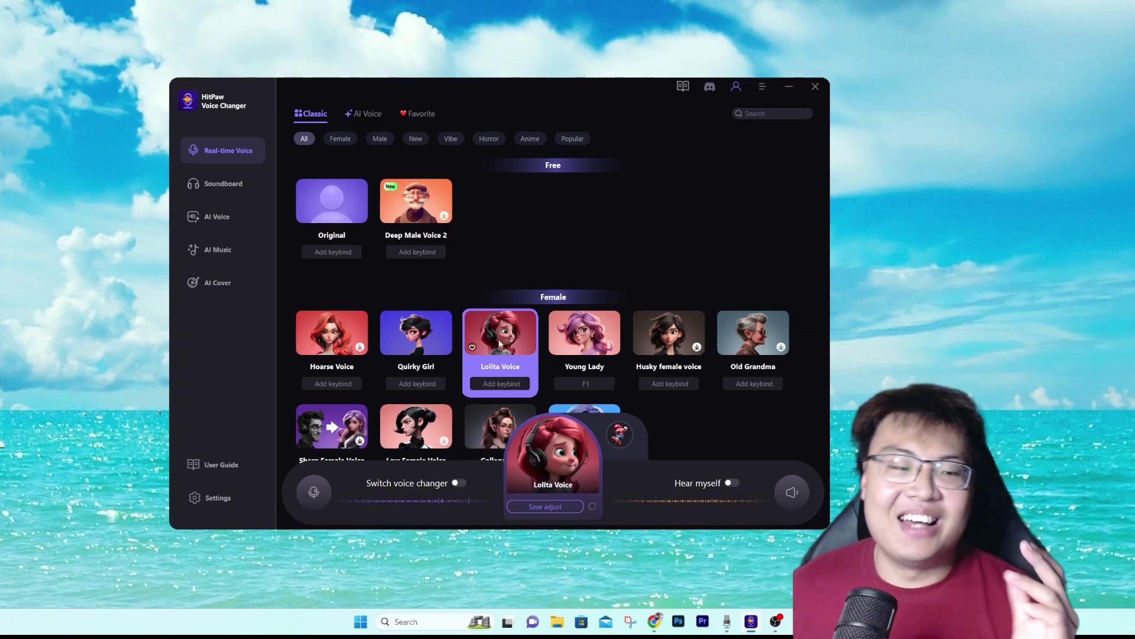
pyautogui.scroll(-1, 635, 273)
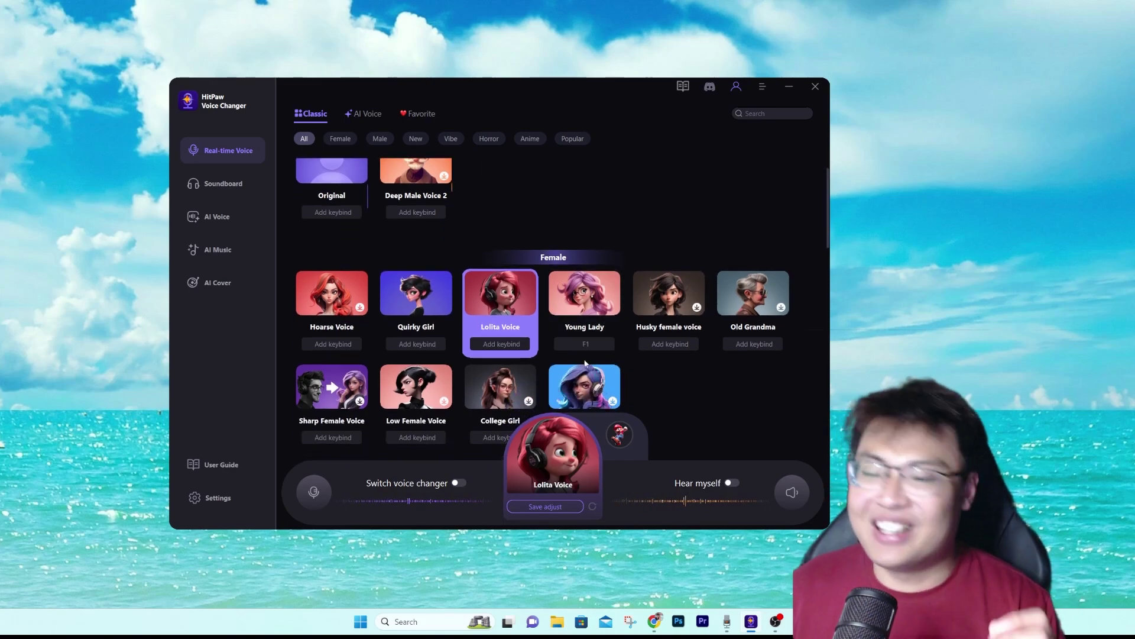
pyautogui.scroll(-1, 636, 355)
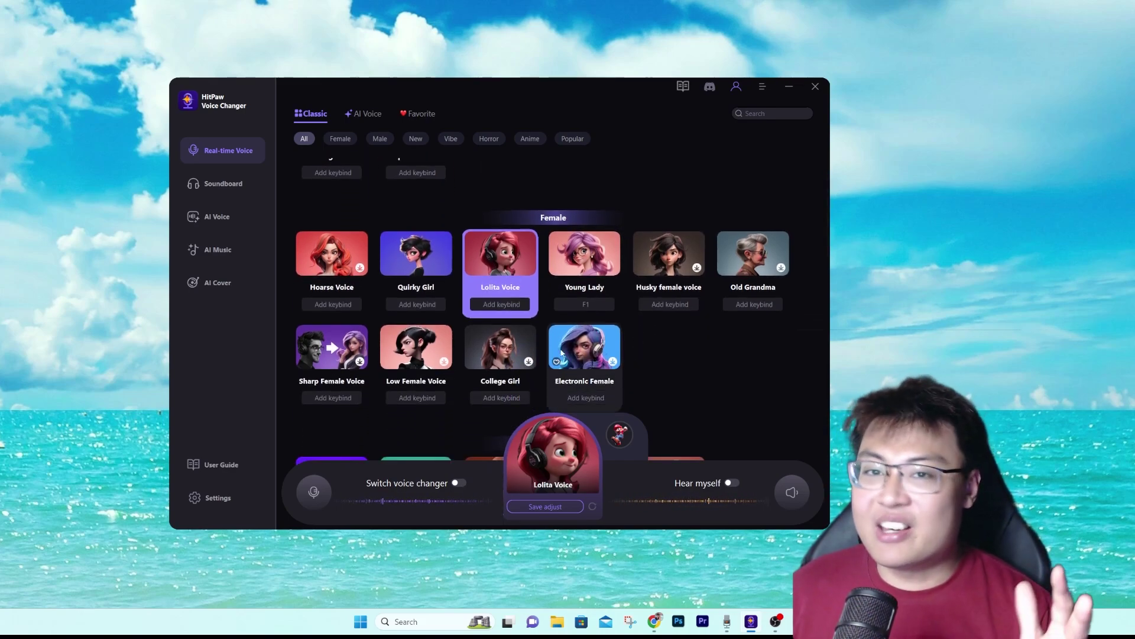
pyautogui.scroll(-10, 474, 332)
pyautogui.scroll(5, 511, 350)
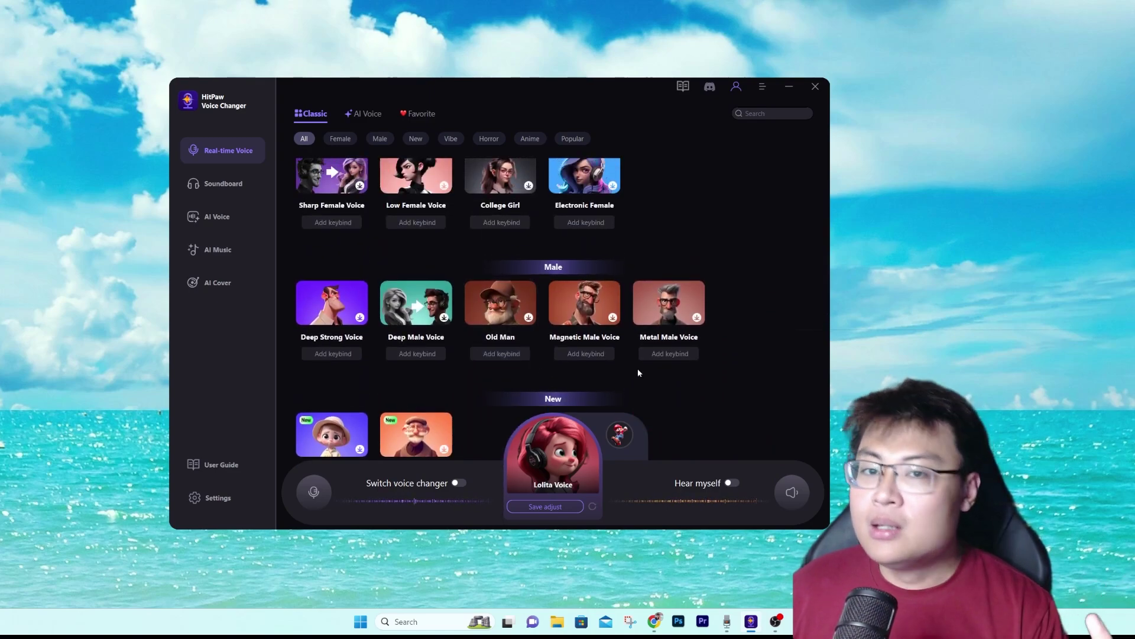
# - Try Magnetic Male Voice live, switching voice changing on and then off
pyautogui.click(592, 312)
pyautogui.click(459, 482)
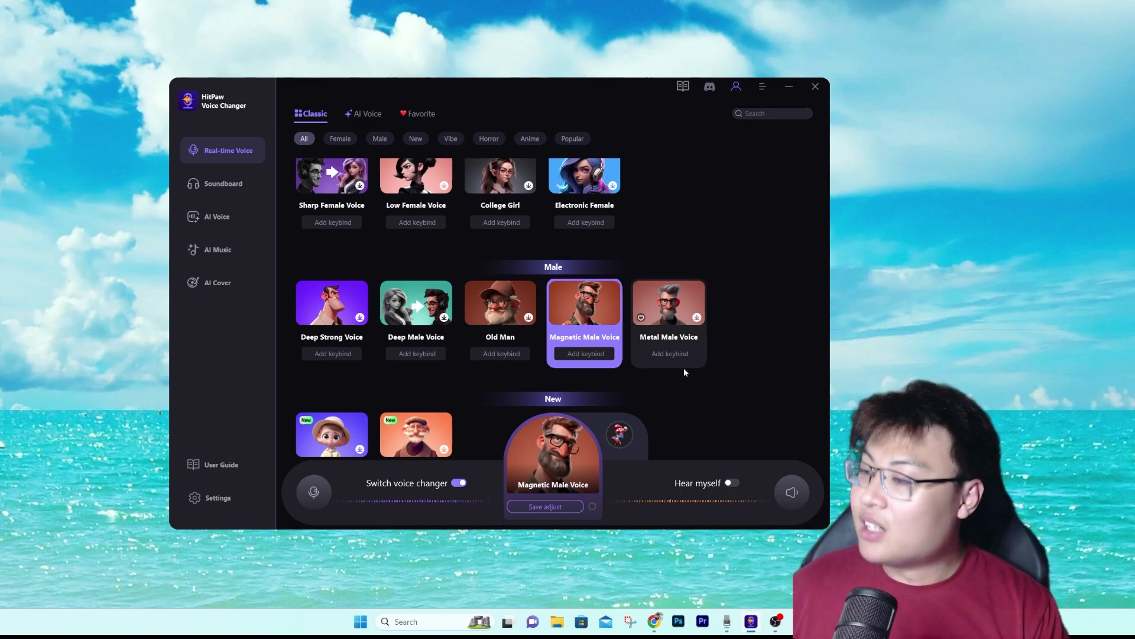
pyautogui.click(459, 482)
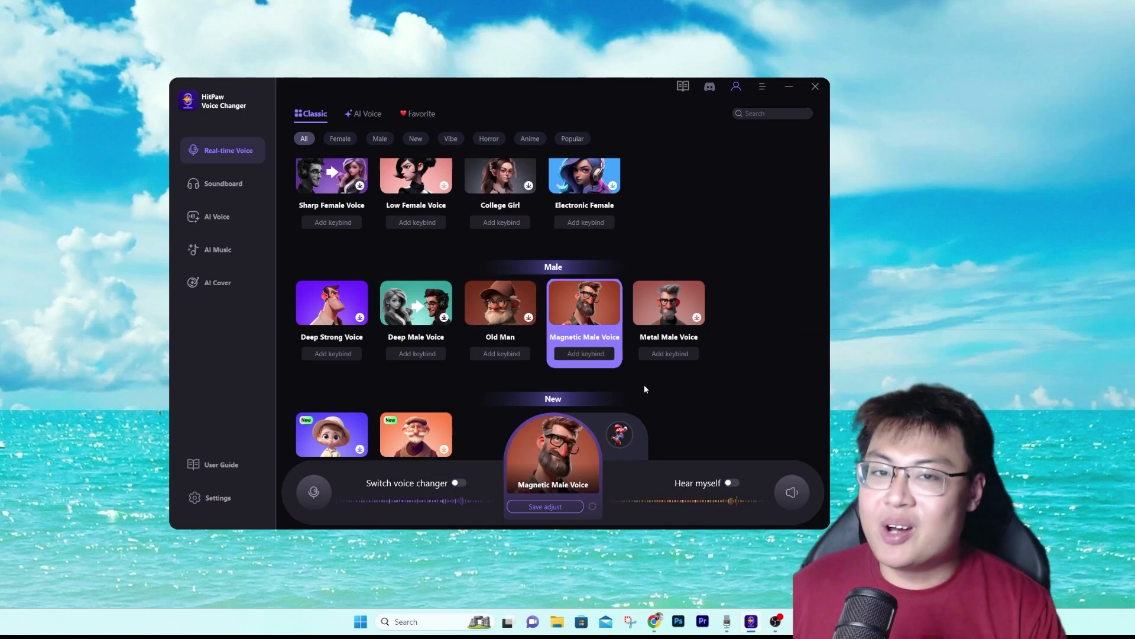
# - Select the Vecna horror voice and test it live, then turn changing off
pyautogui.scroll(-2, 645, 392)
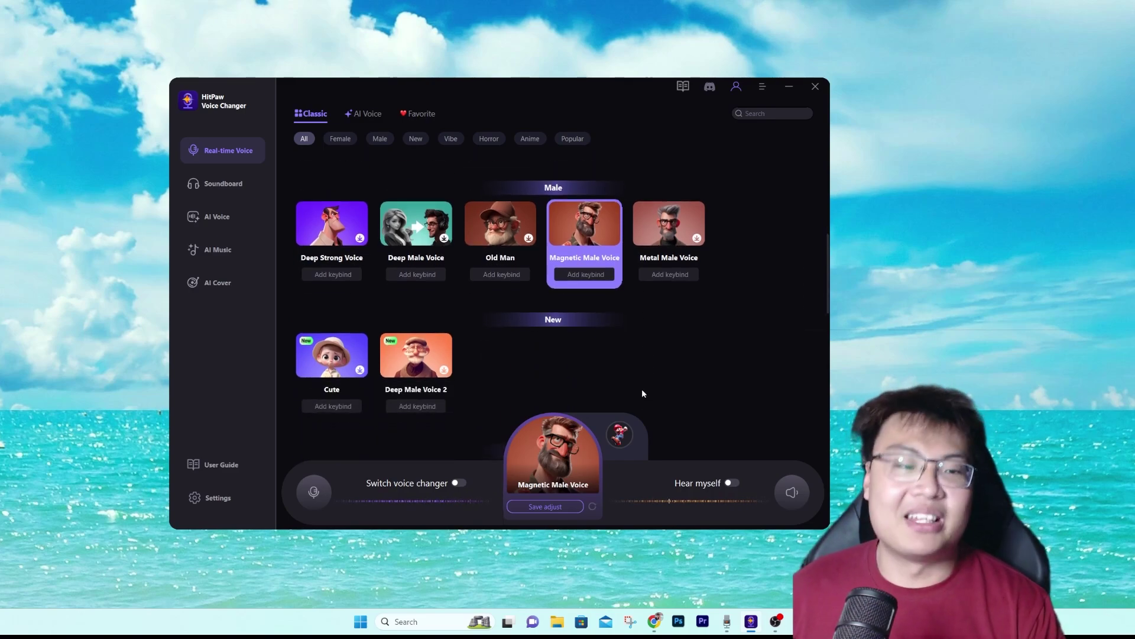
pyautogui.scroll(-5, 641, 388)
pyautogui.scroll(-3, 510, 229)
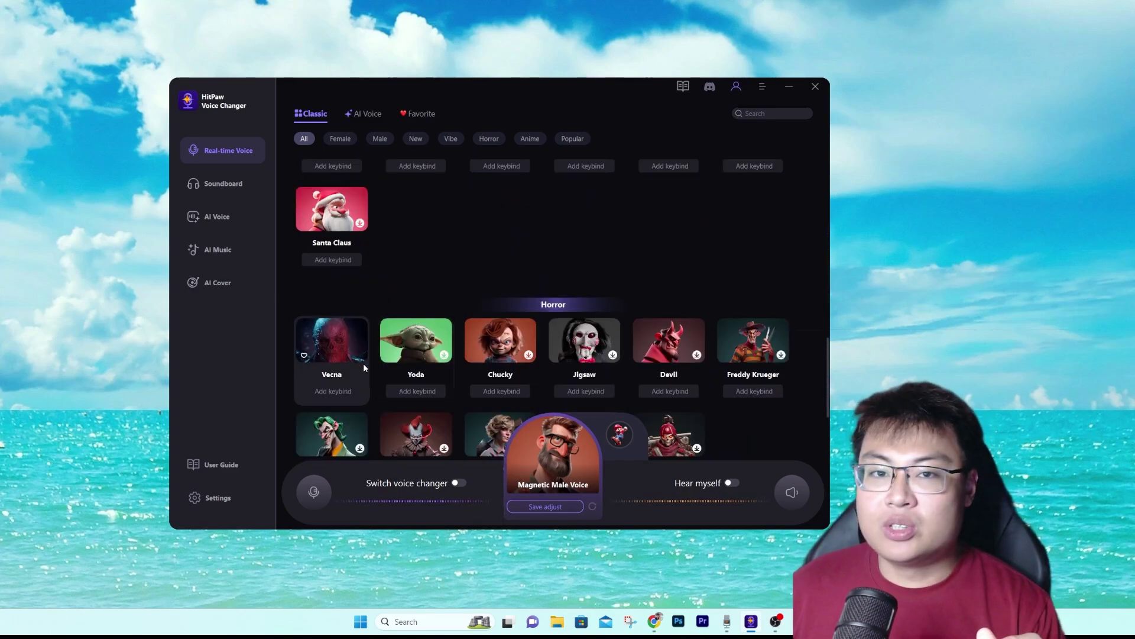
pyautogui.click(328, 348)
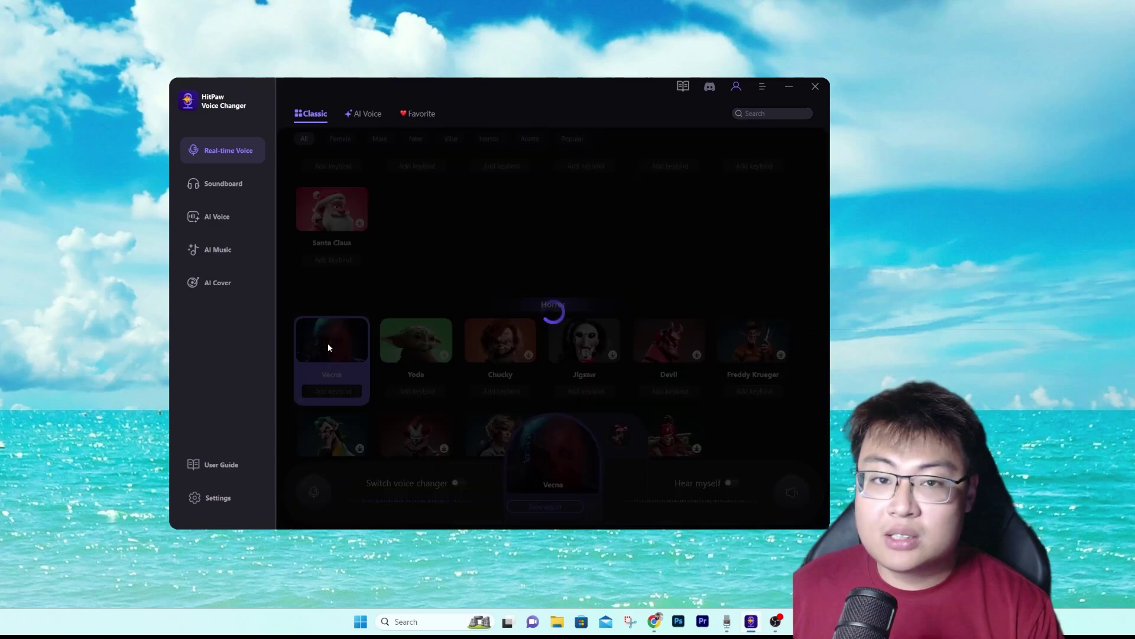
pyautogui.click(458, 482)
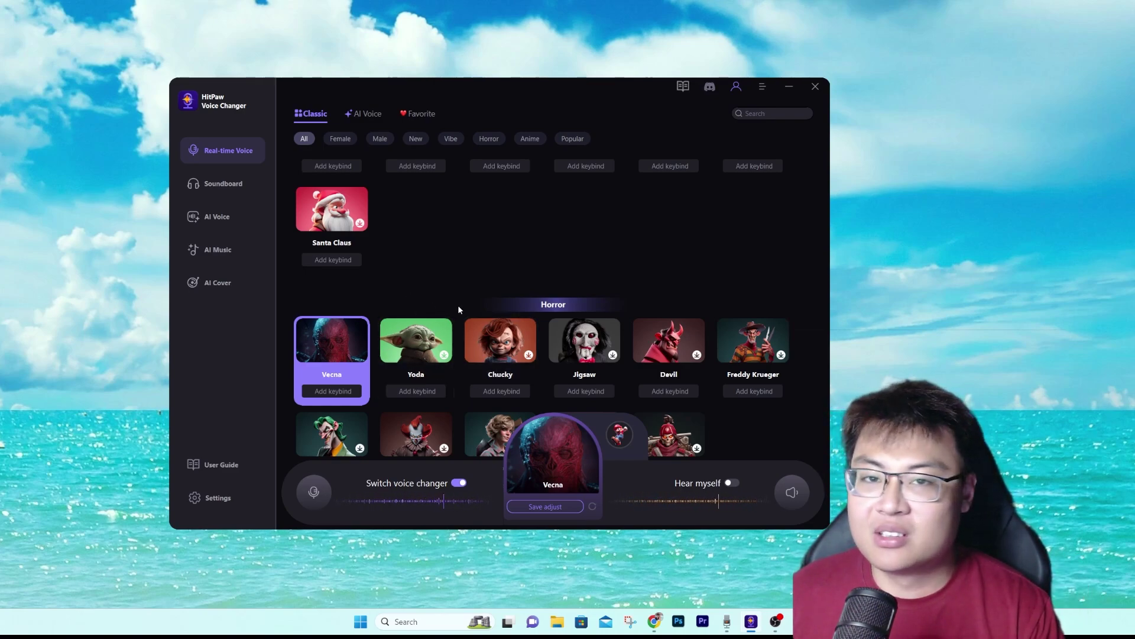
pyautogui.click(459, 483)
# - Select the Orc anime voice and test it live, then turn changing off
pyautogui.scroll(-10, 448, 392)
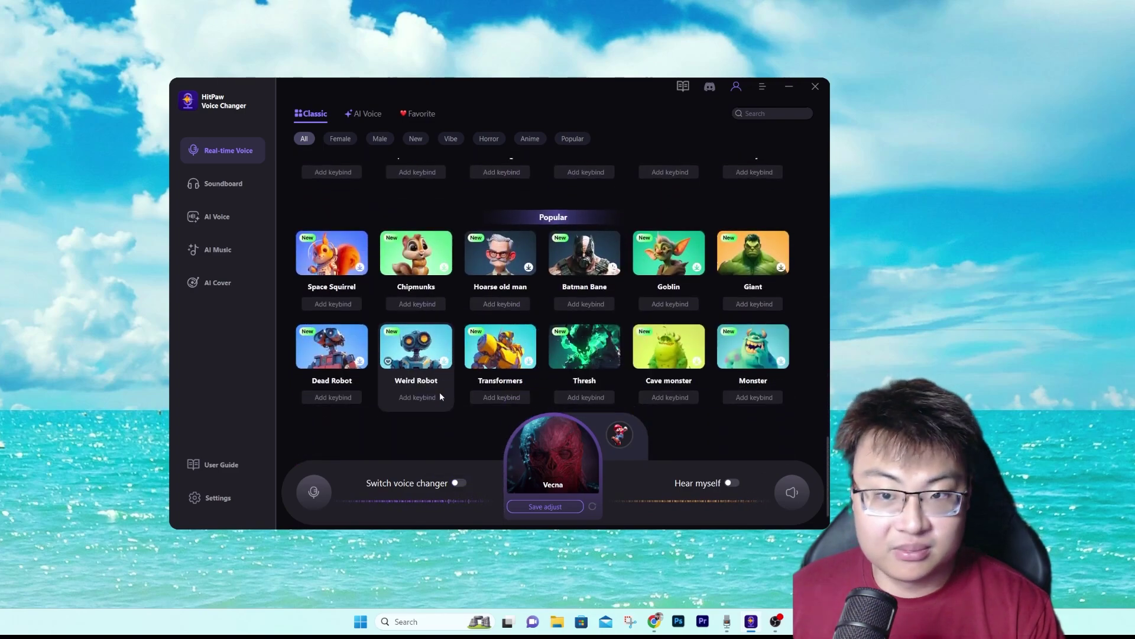
pyautogui.scroll(6, 371, 356)
pyautogui.scroll(-3, 363, 358)
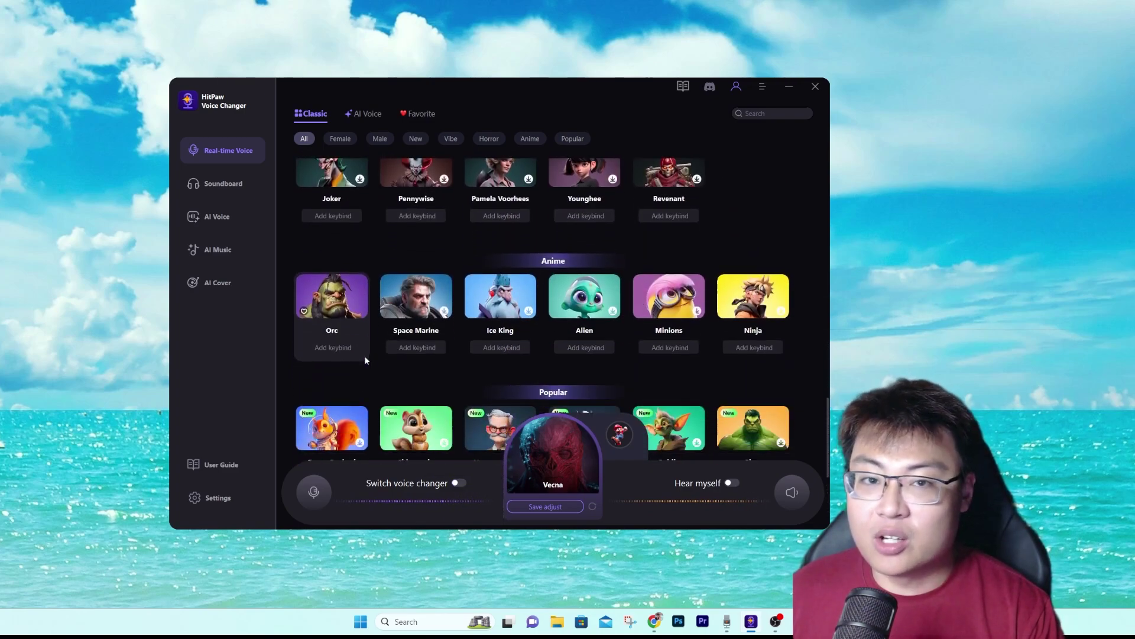
pyautogui.scroll(-1, 365, 361)
pyautogui.click(356, 331)
pyautogui.click(459, 484)
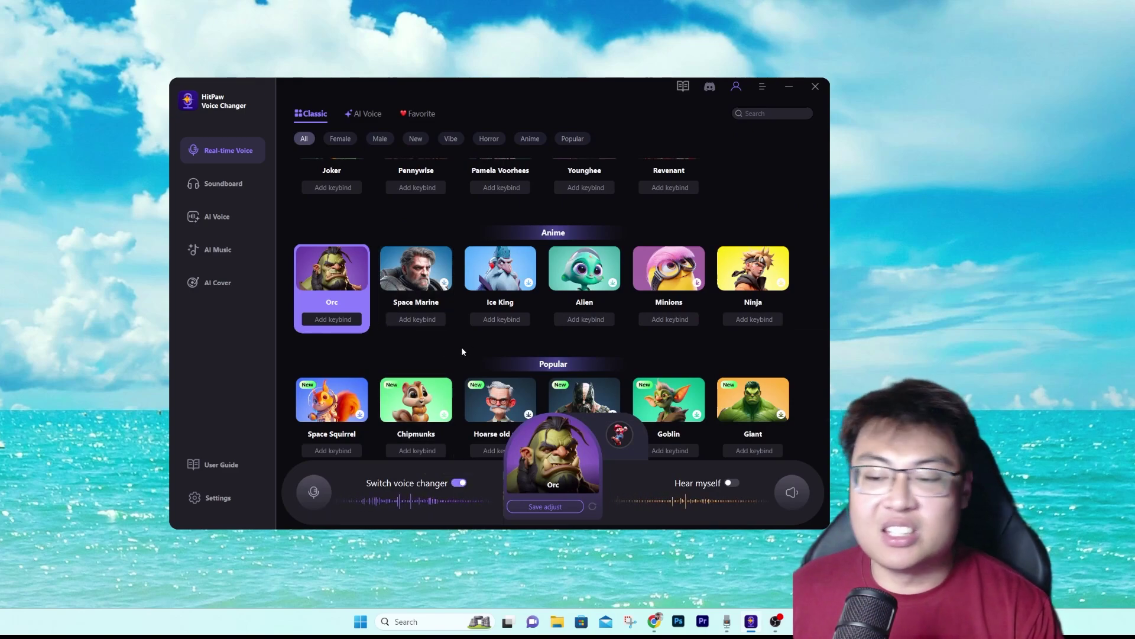
pyautogui.click(460, 483)
pyautogui.scroll(-3, 436, 349)
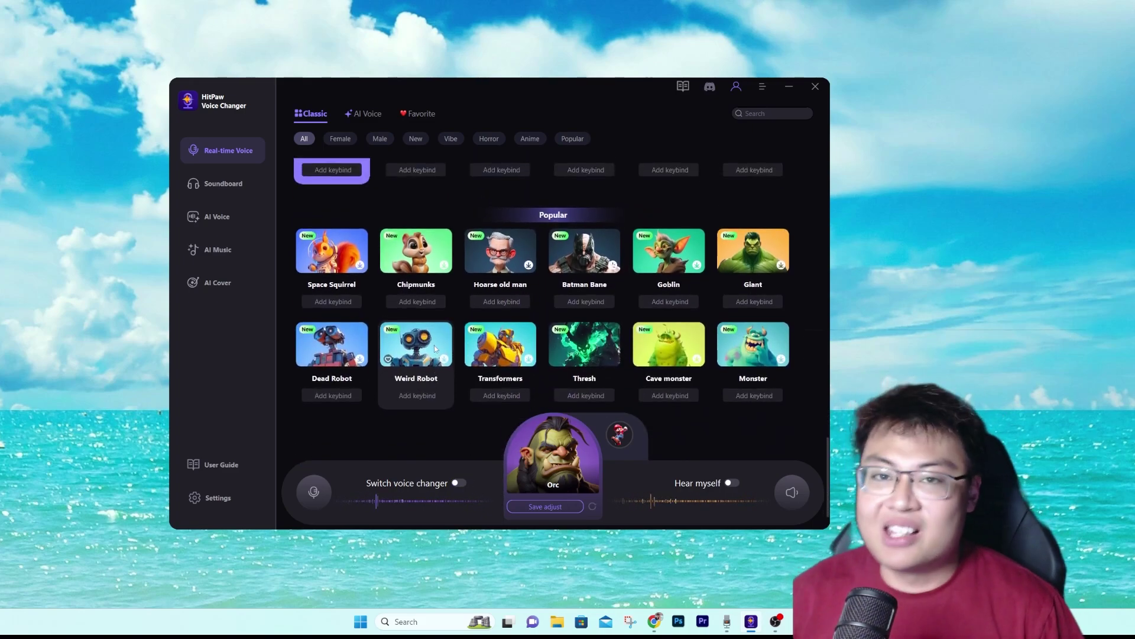
pyautogui.scroll(1, 435, 346)
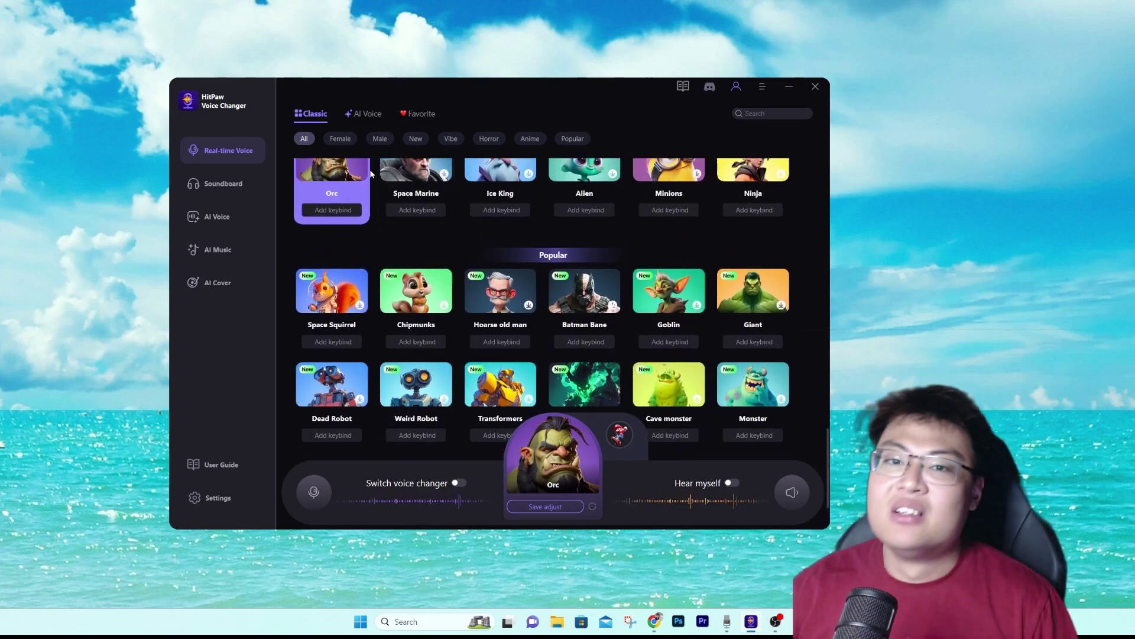
# - Show AI voices from all categories and test Donald Trump with live changing on
pyautogui.click(364, 113)
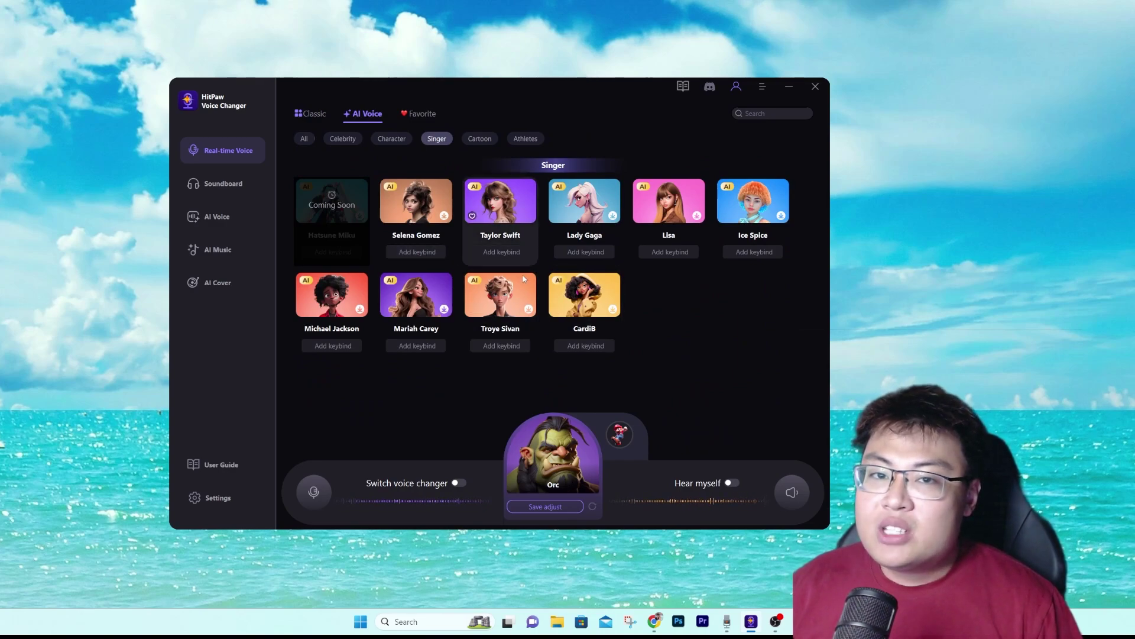
pyautogui.click(304, 139)
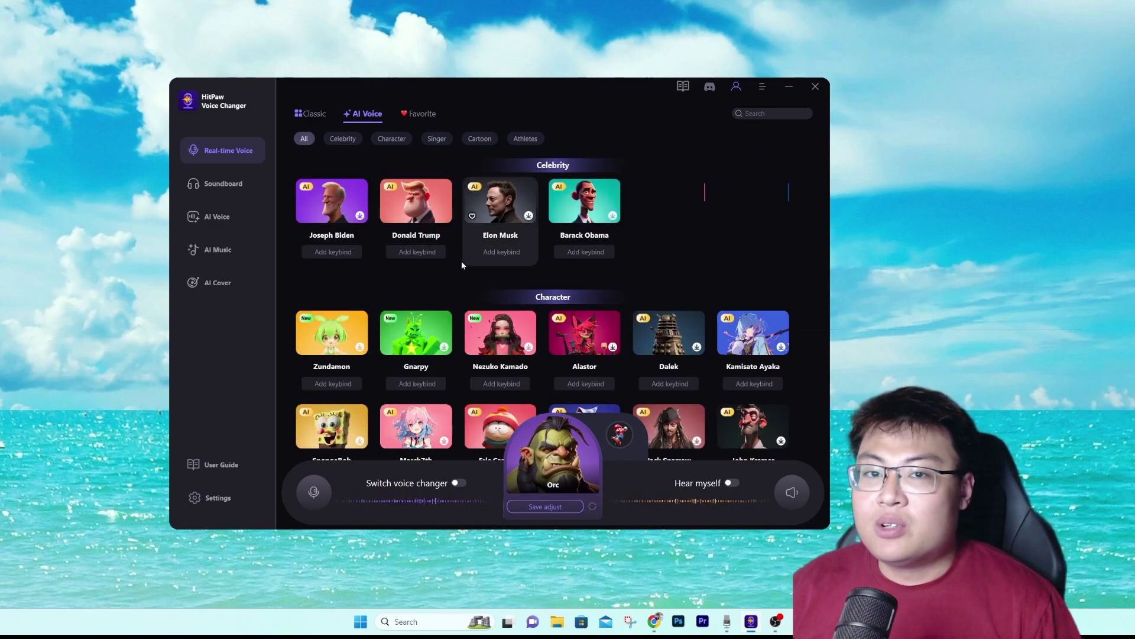
pyautogui.click(419, 210)
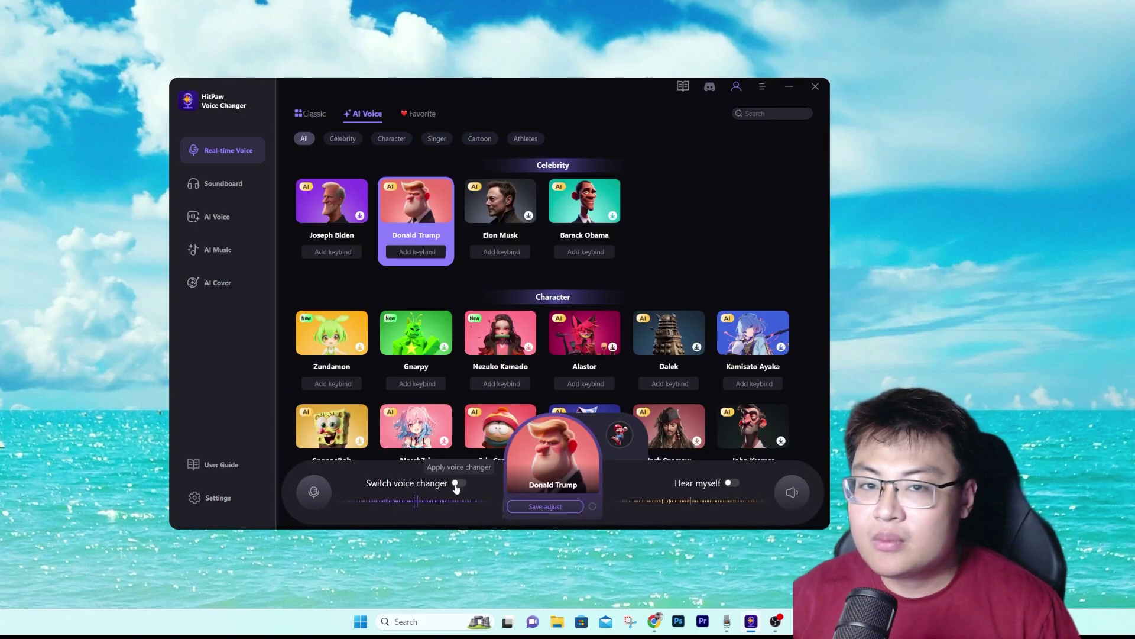
pyautogui.click(457, 483)
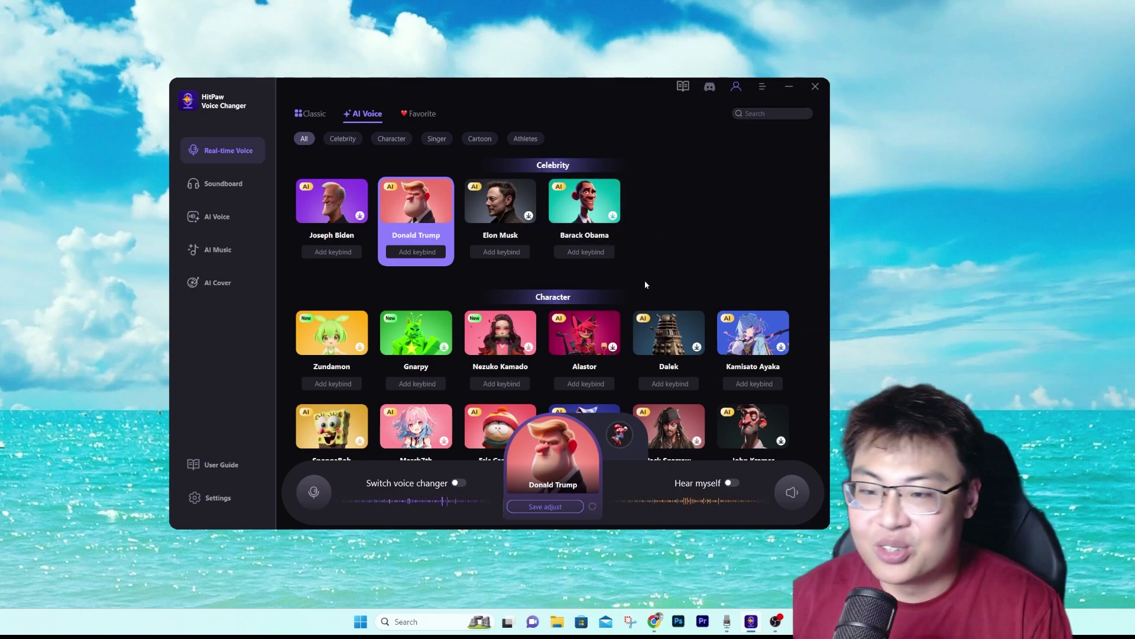
pyautogui.scroll(-2, 644, 282)
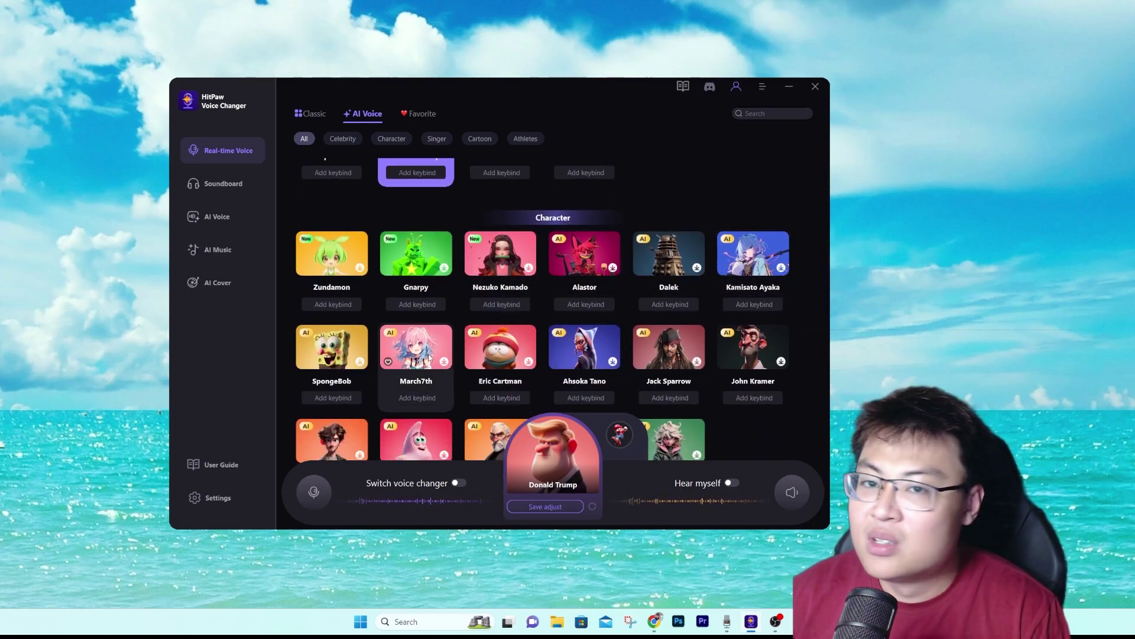
pyautogui.scroll(-1, 425, 358)
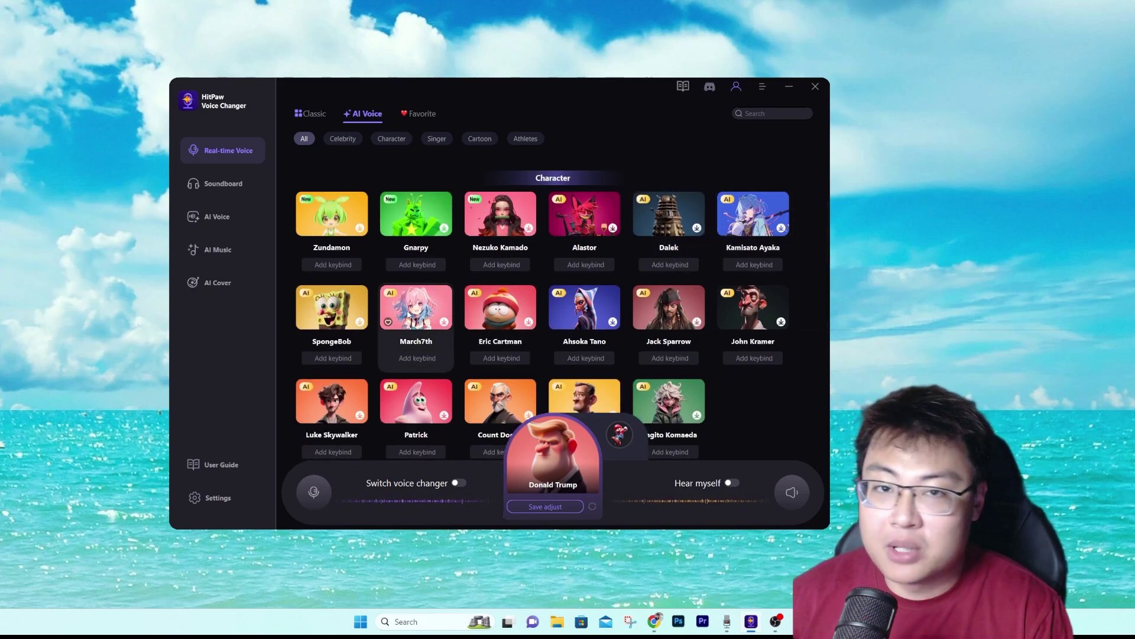
# - Try the March7th AI voice live, switching voice changing on and then off
pyautogui.click(419, 330)
pyautogui.click(460, 483)
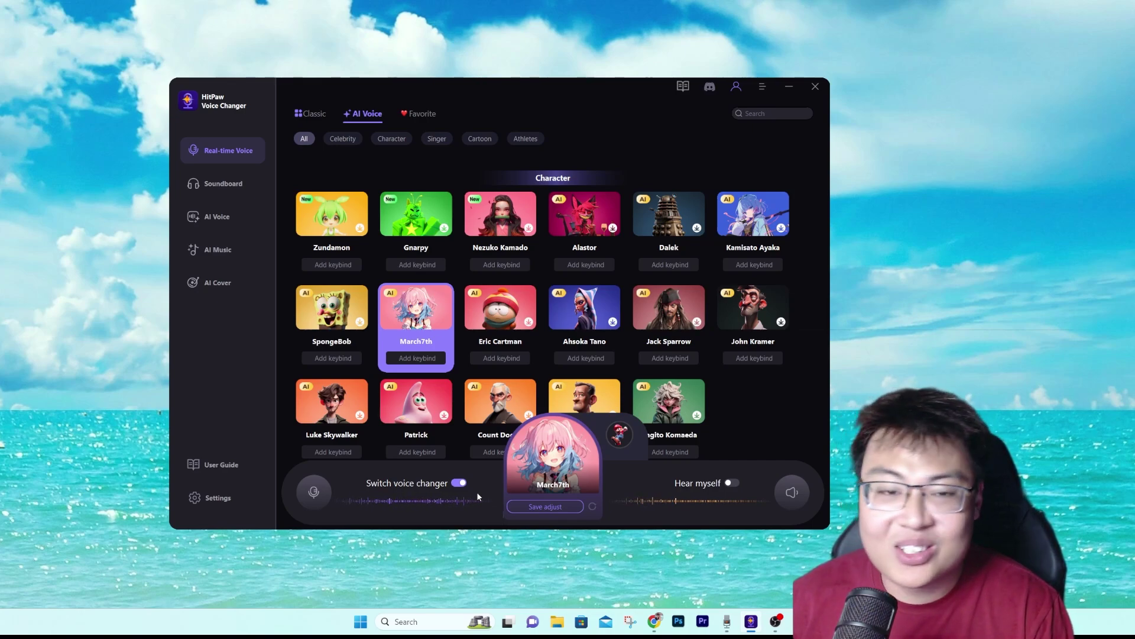
pyautogui.click(459, 483)
# - Select the Taylor Swift singer voice, test it, then turn changing off
pyautogui.scroll(-2, 500, 414)
pyautogui.scroll(-6, 501, 412)
pyautogui.scroll(4, 509, 394)
pyautogui.scroll(1, 512, 391)
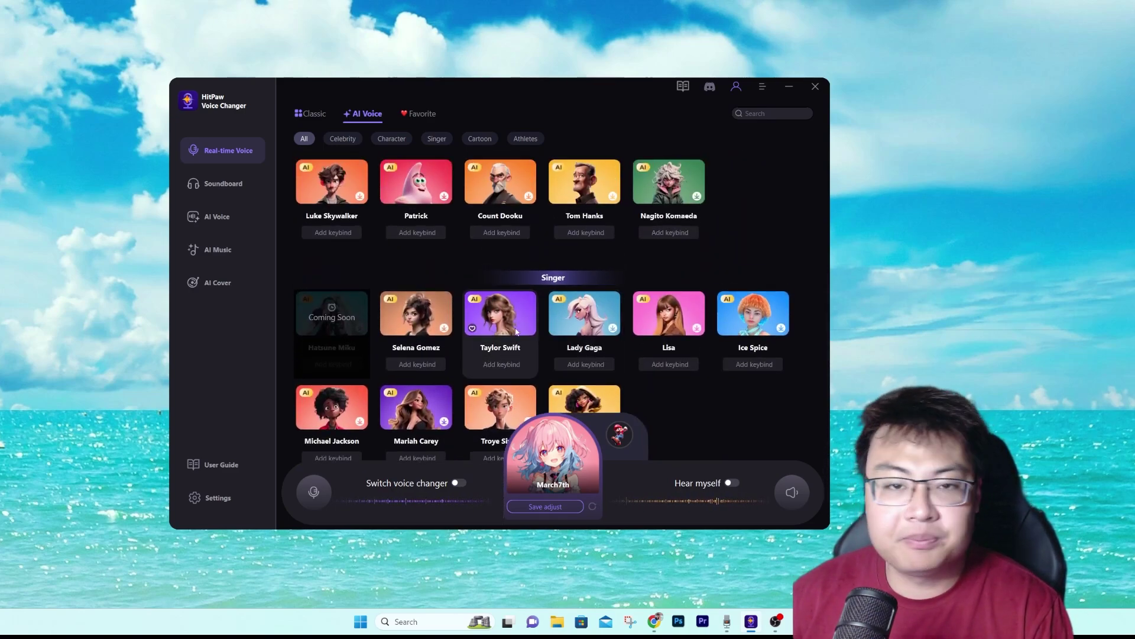
pyautogui.click(515, 333)
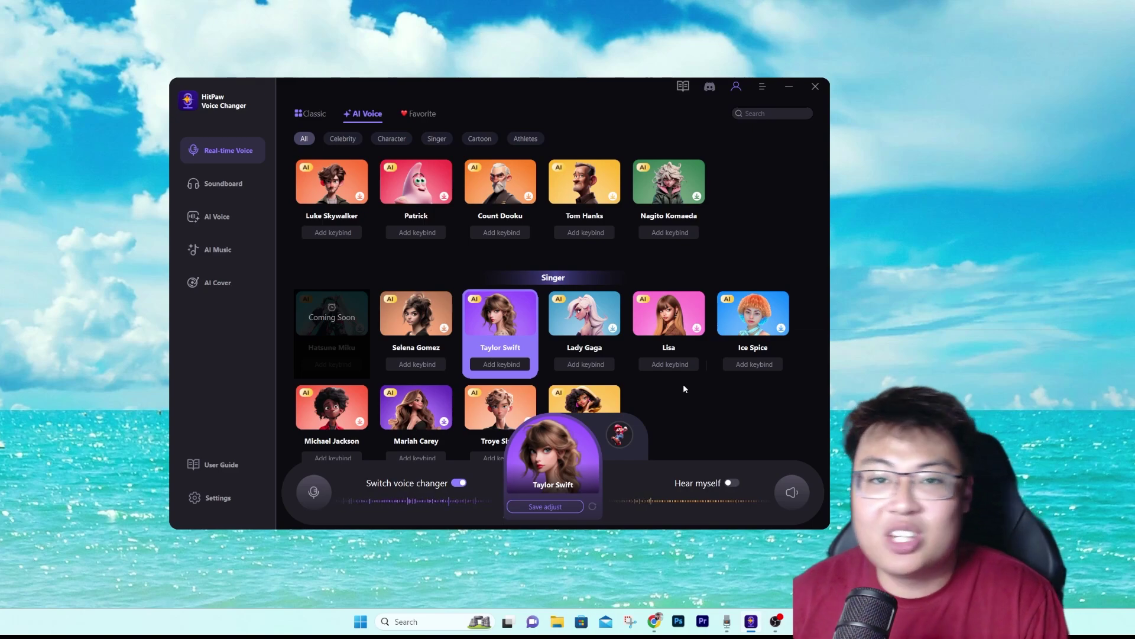
pyautogui.click(464, 484)
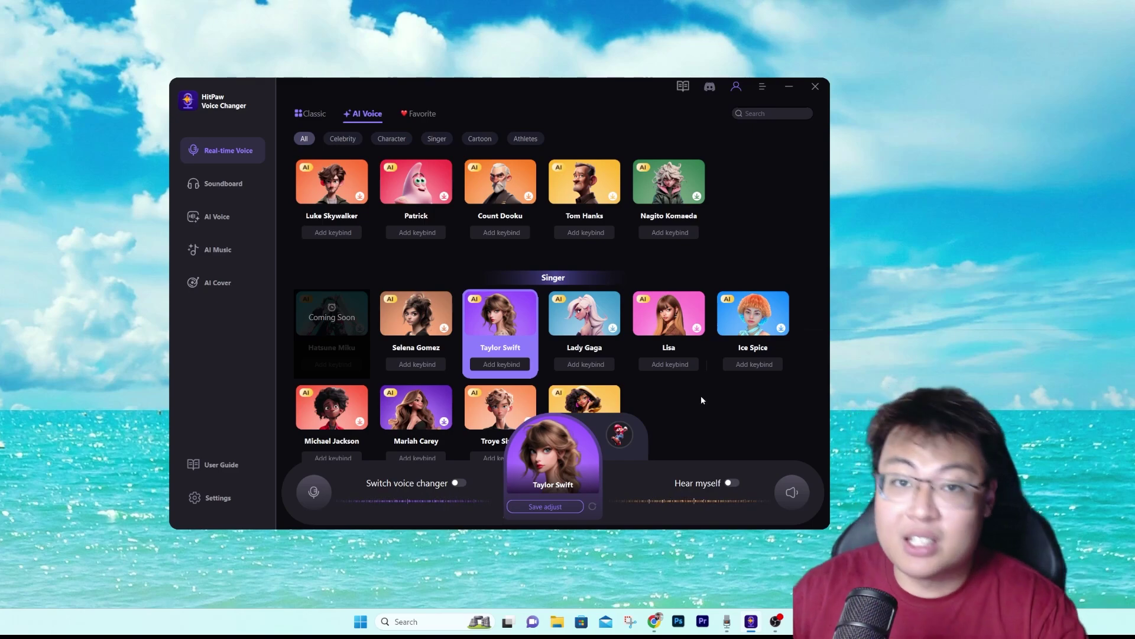
# - Browse the AI voice list and open the voice search, then dismiss it unused
pyautogui.scroll(-3, 686, 424)
pyautogui.scroll(-2, 686, 421)
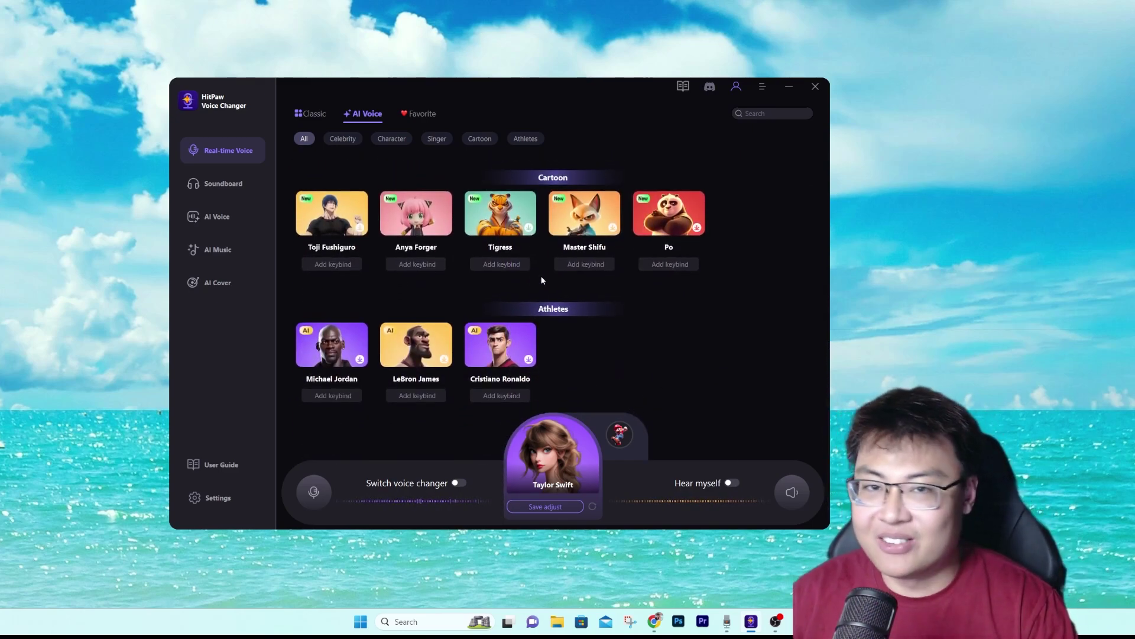
pyautogui.scroll(10, 564, 313)
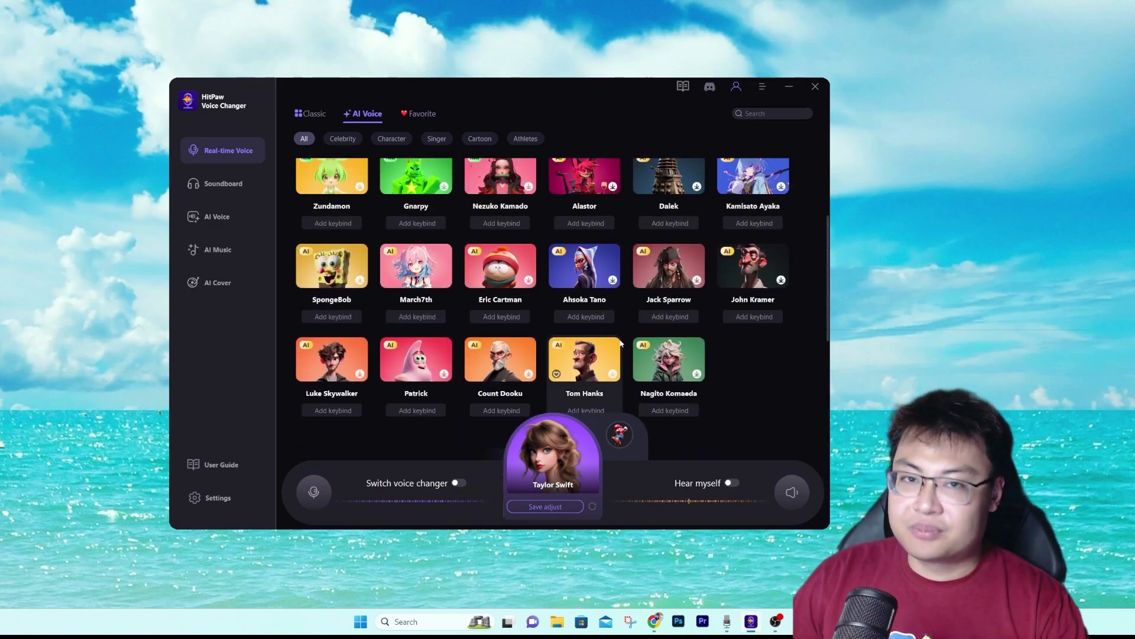
pyautogui.click(769, 113)
pyautogui.click(712, 201)
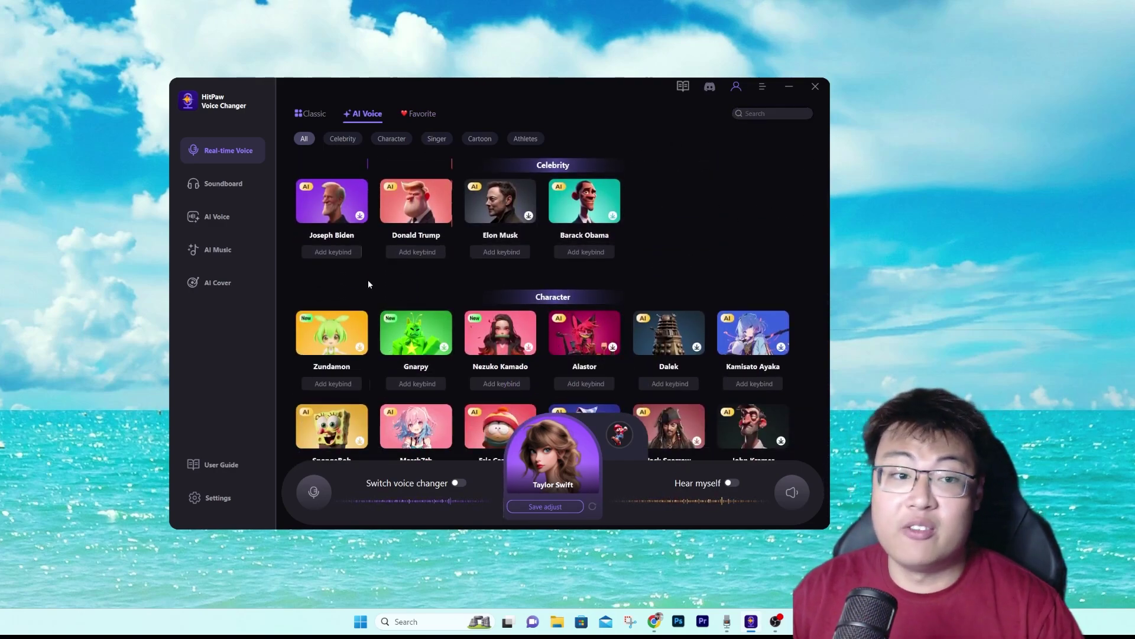
# - Open the Soundboard and load the 'Let Me Do It For u' animal sound
pyautogui.click(240, 184)
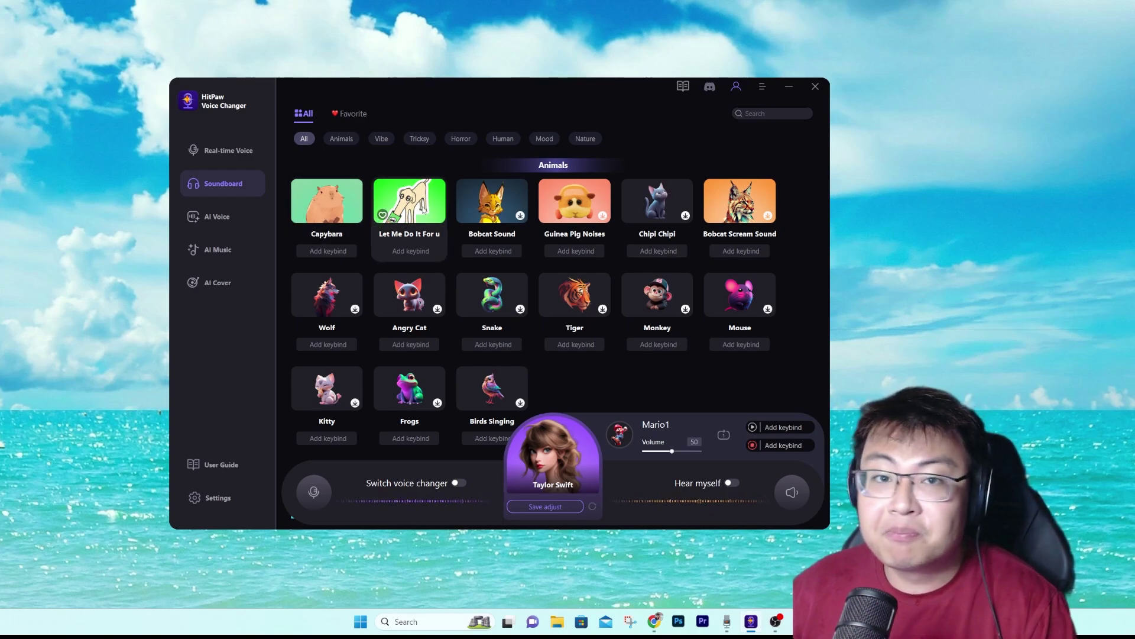
pyautogui.click(417, 204)
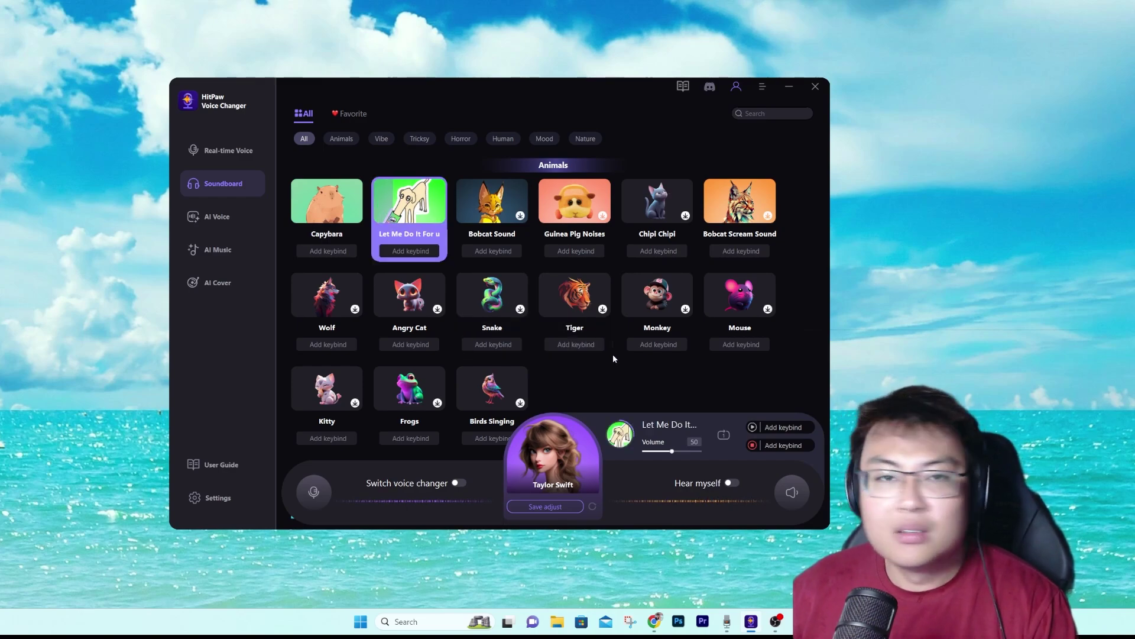